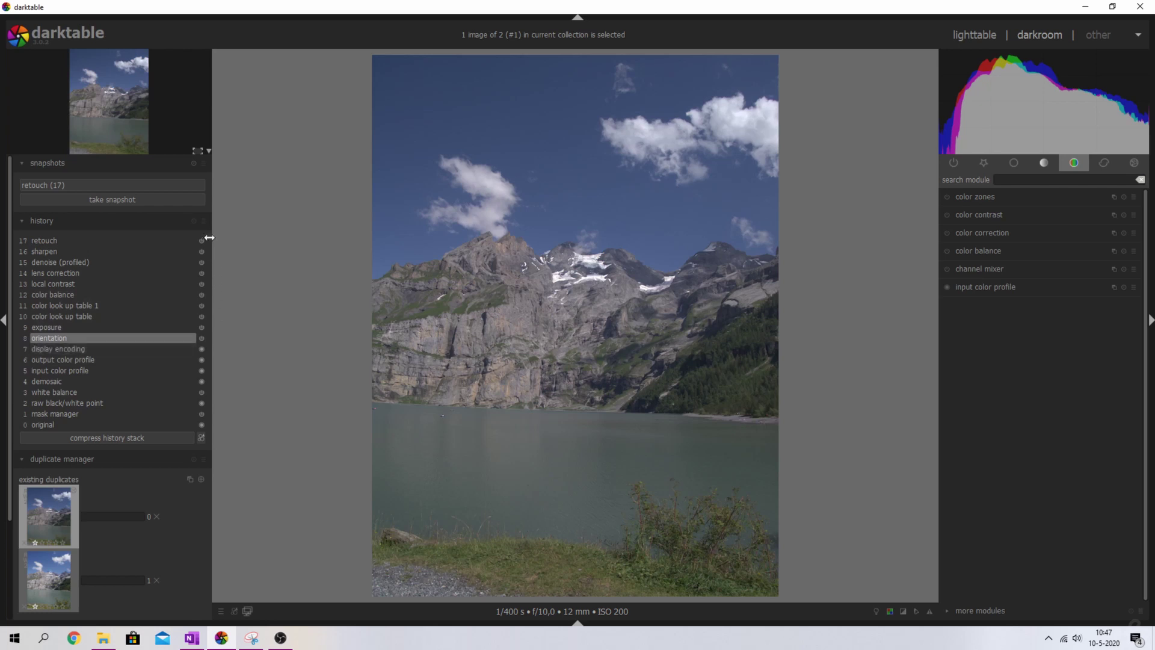
Compare against the retouch (17) snapshot, then compress history down to entry 8 orientation
left_click(103, 184)
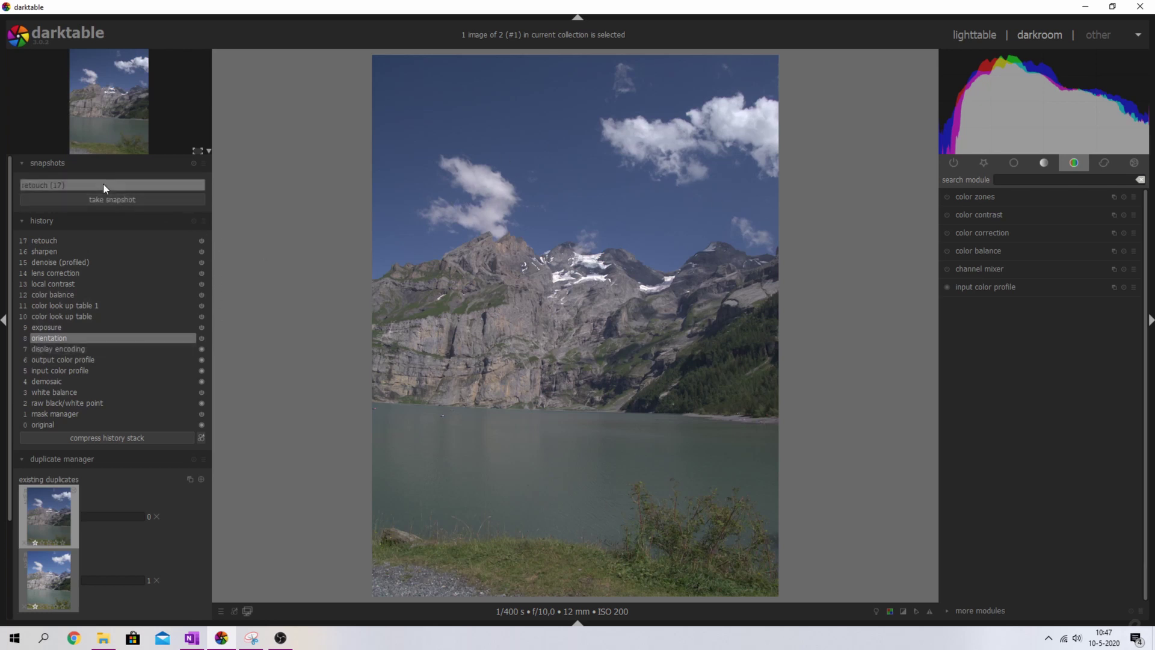
mouse_move(294, 298)
left_mouse_down()
mouse_move(367, 310)
mouse_move(807, 320)
left_mouse_up()
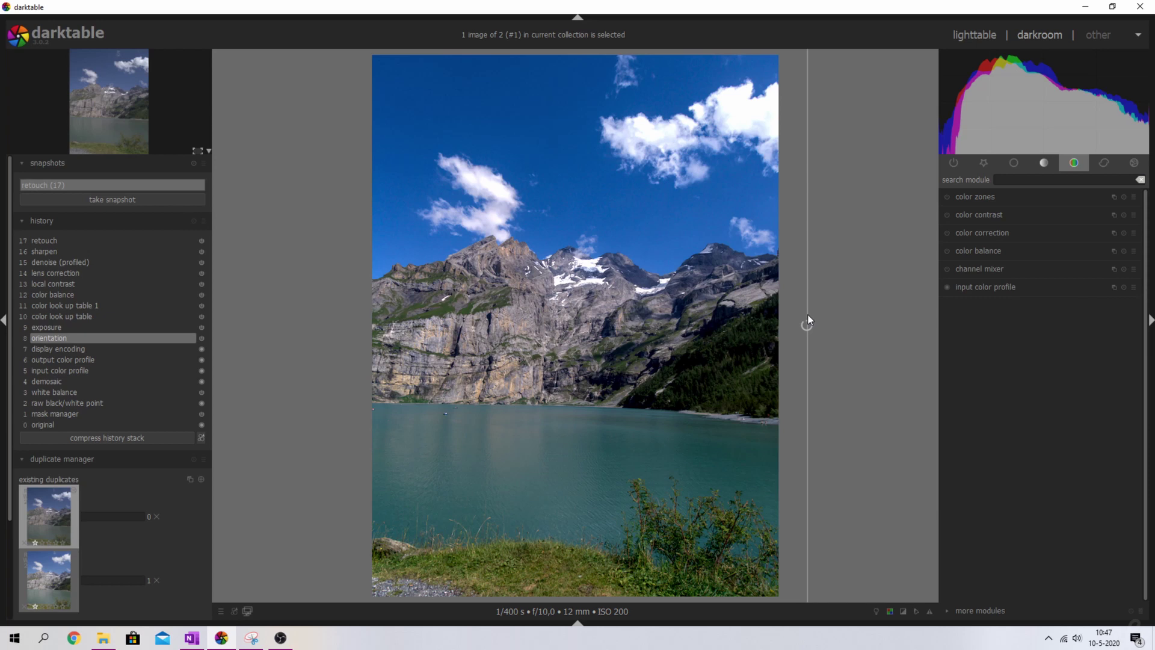
key("ctrl+z")
left_click(39, 337)
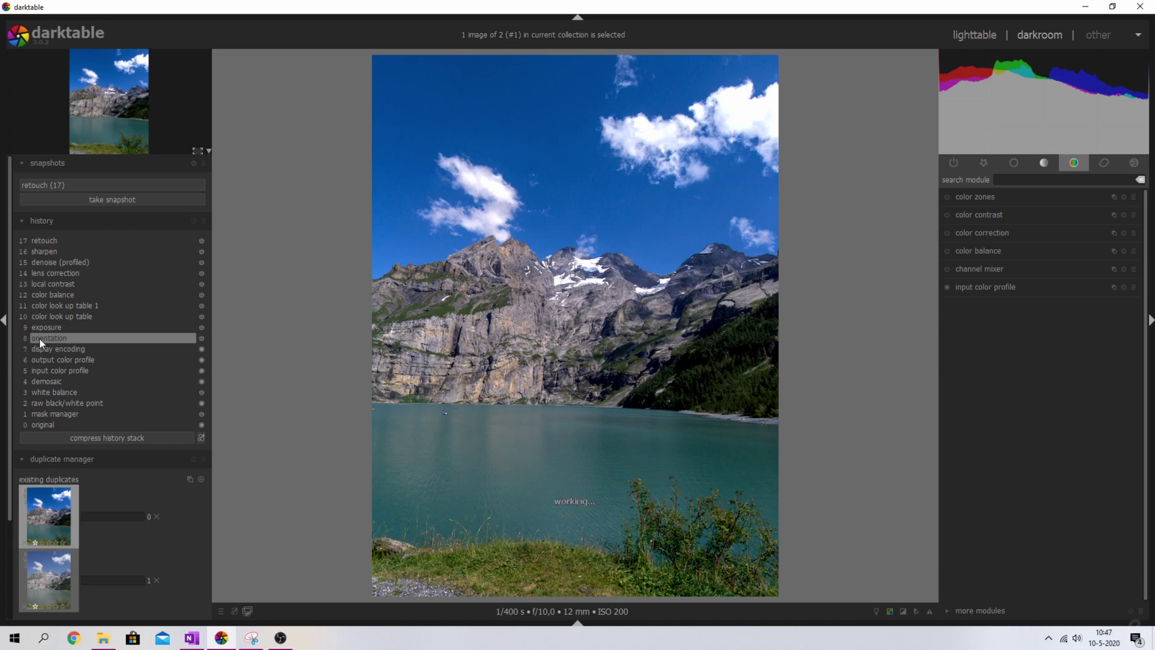
left_click(117, 439)
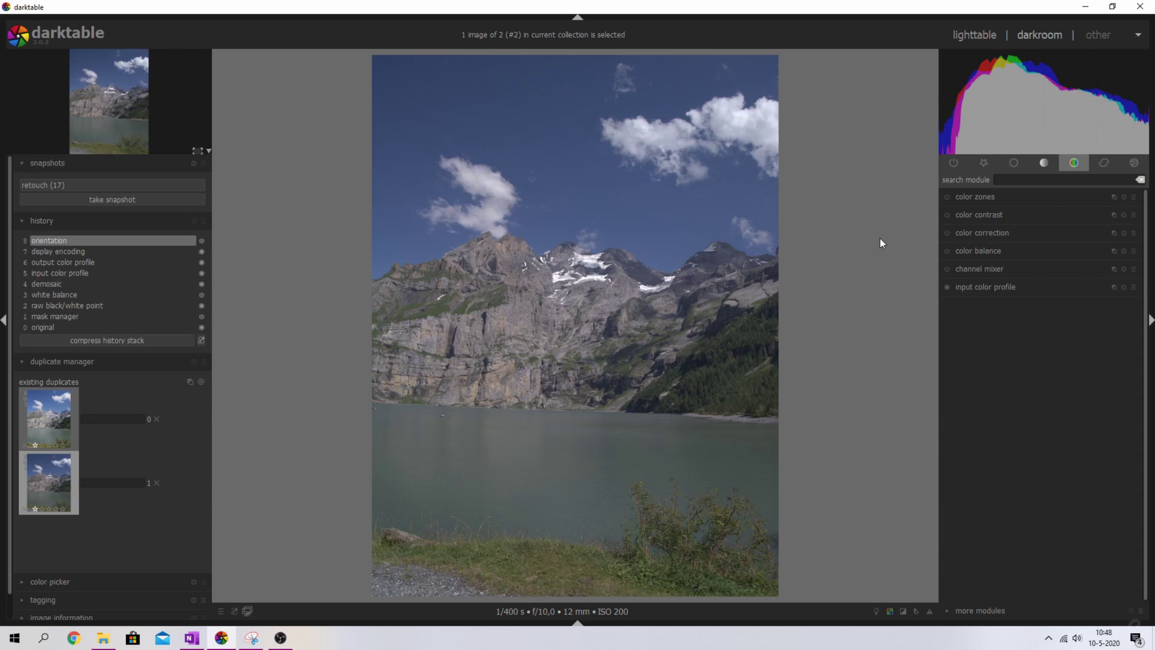
Find the 'exposure' module, mark it as a favourite, and show the favourites group
left_click(1019, 181)
type("exposure")
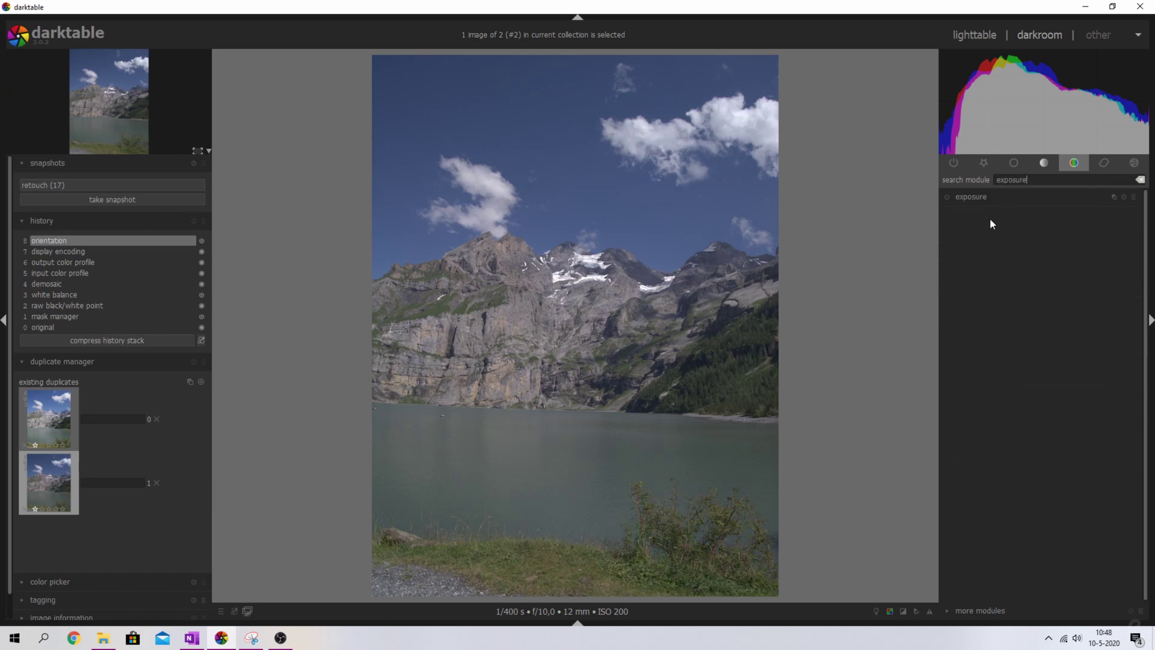
left_click(1134, 200)
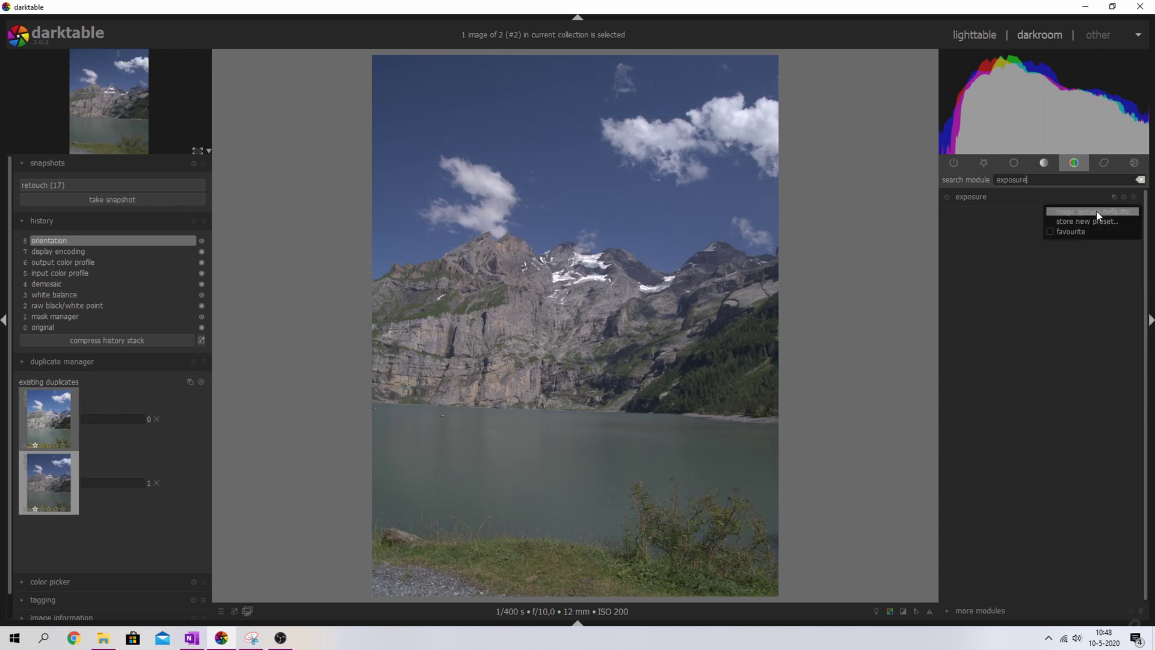
left_click(1050, 233)
left_click(1013, 164)
left_click(1013, 163)
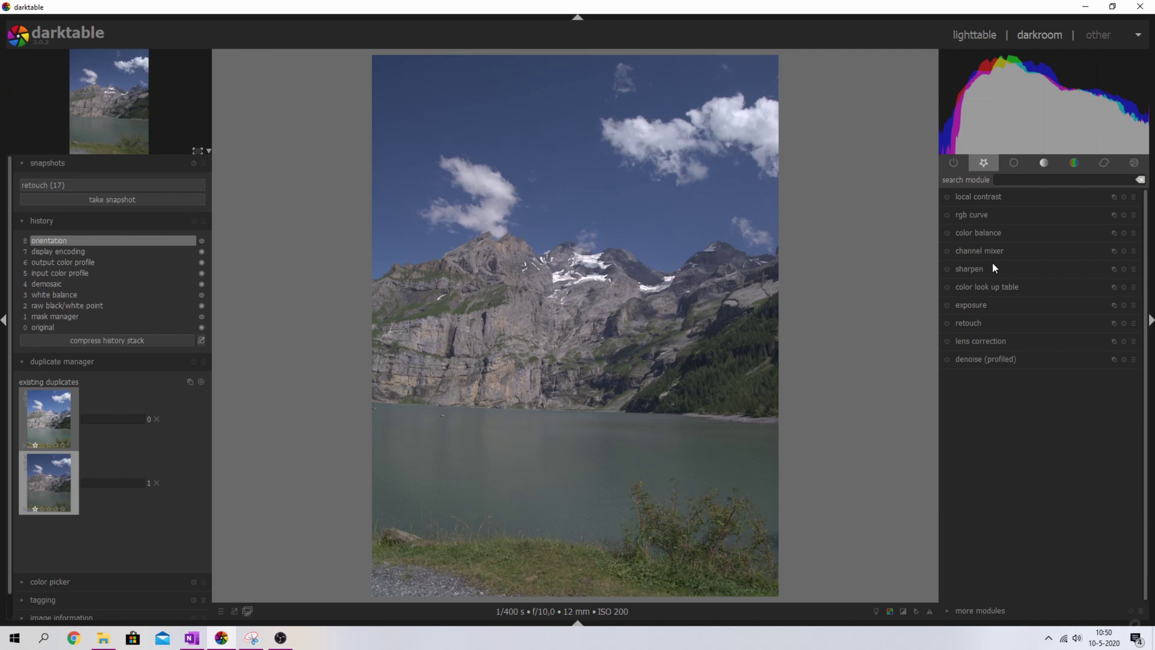
left_click(1135, 197)
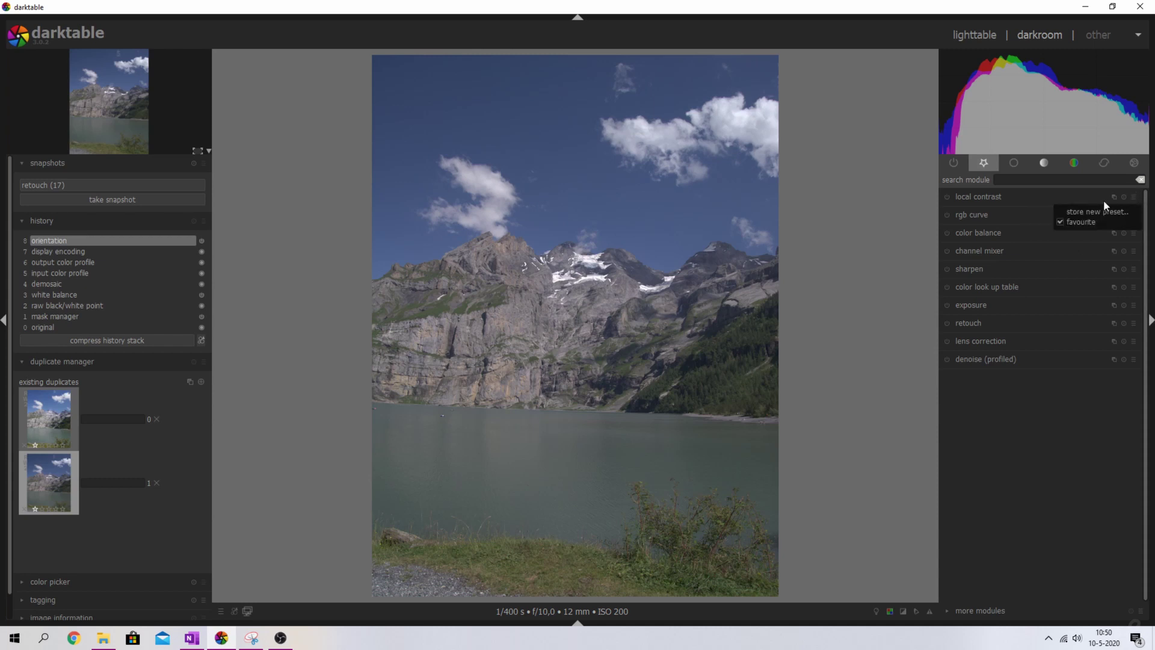
left_click(1056, 222)
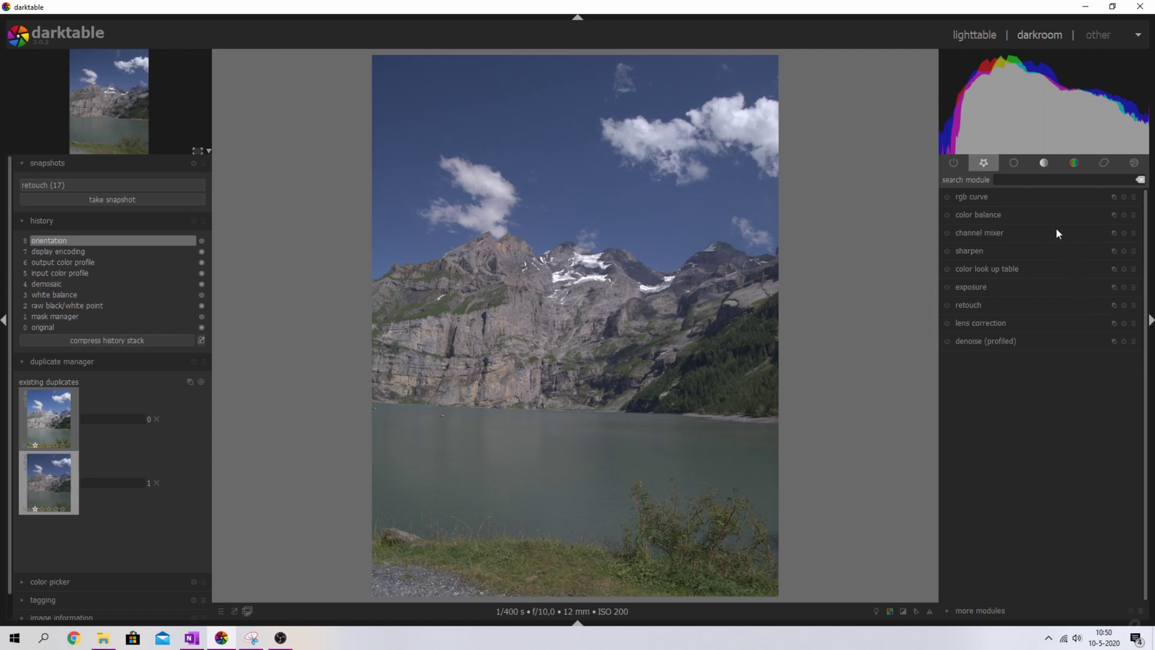
left_click(1017, 181)
type("local")
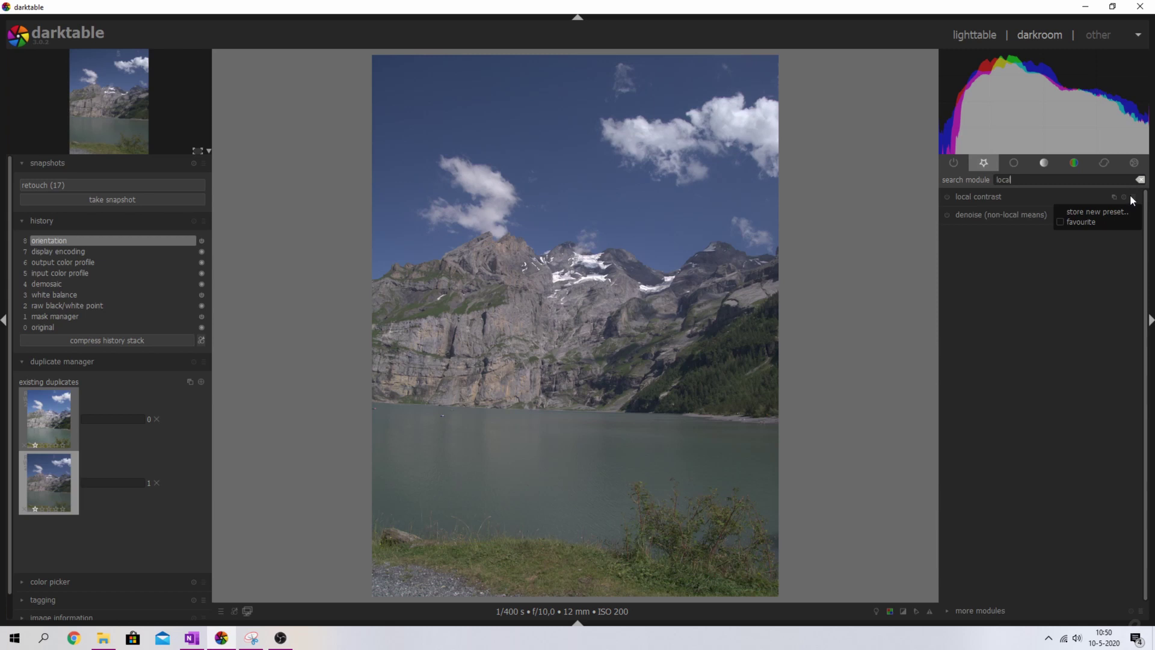
left_click(981, 163)
left_click(979, 165)
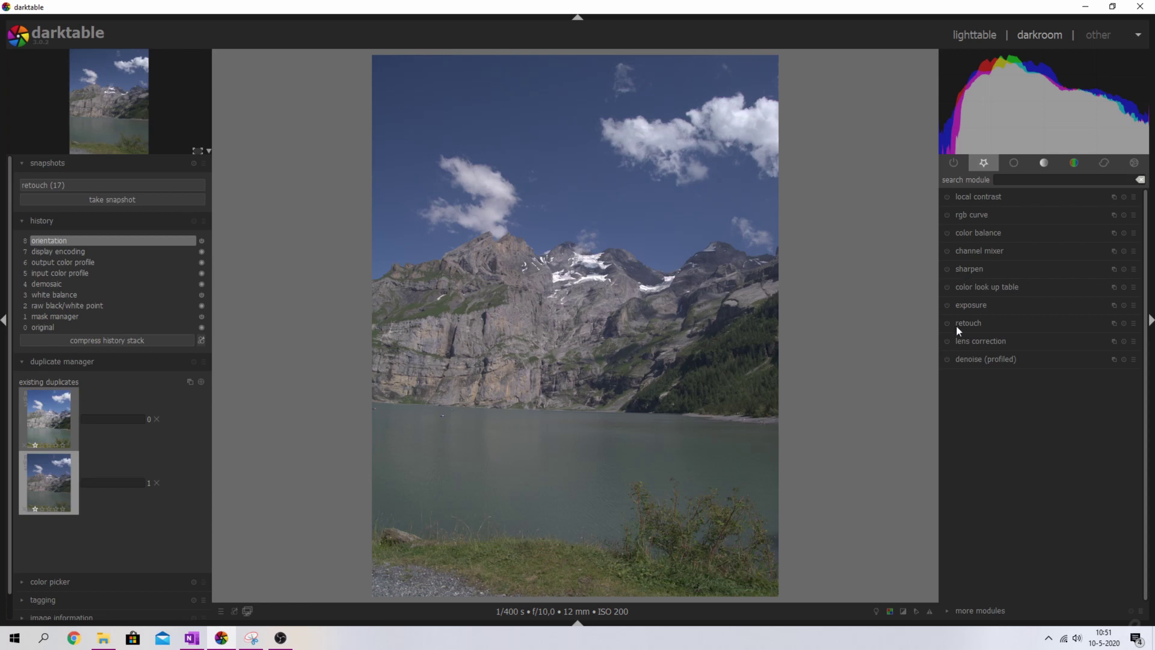
Enable the exposure module and set its black level correction to 0,0080
left_click(964, 303)
left_click(946, 305)
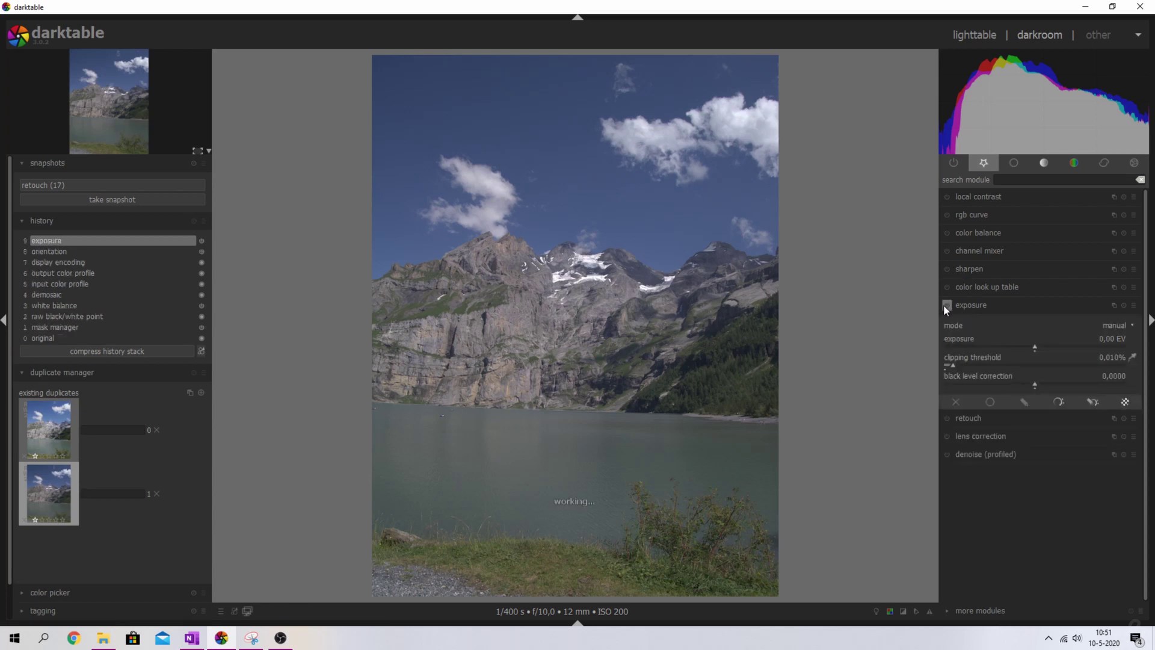
scroll(1119, 377, "up", 5)
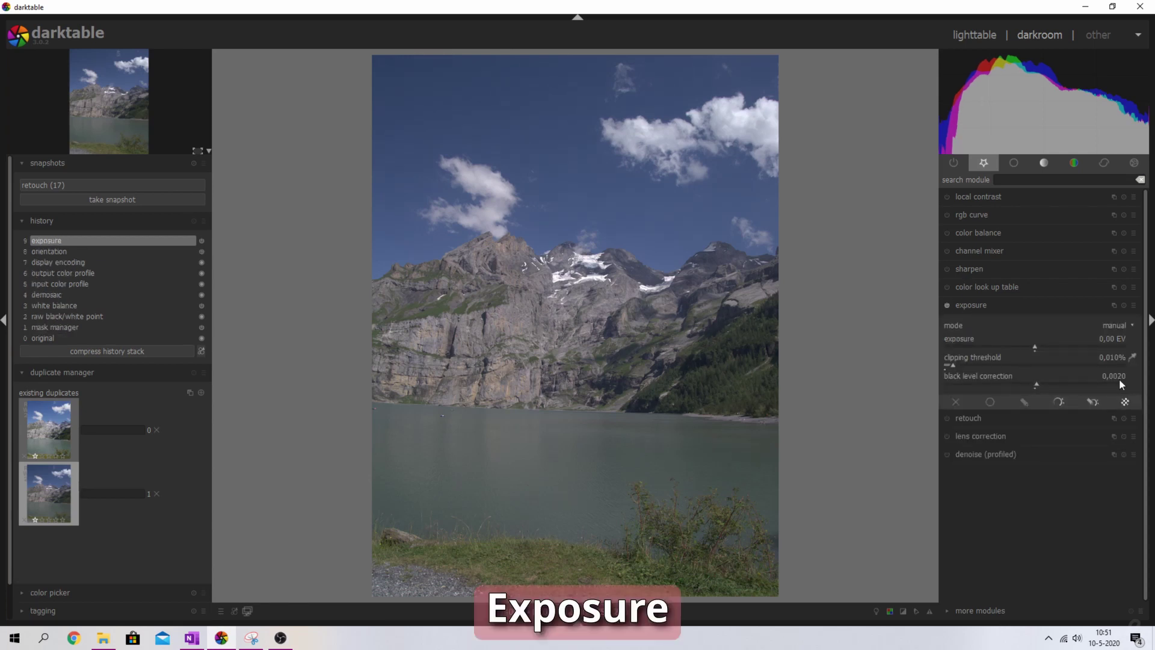
scroll(1119, 378, "up", 3)
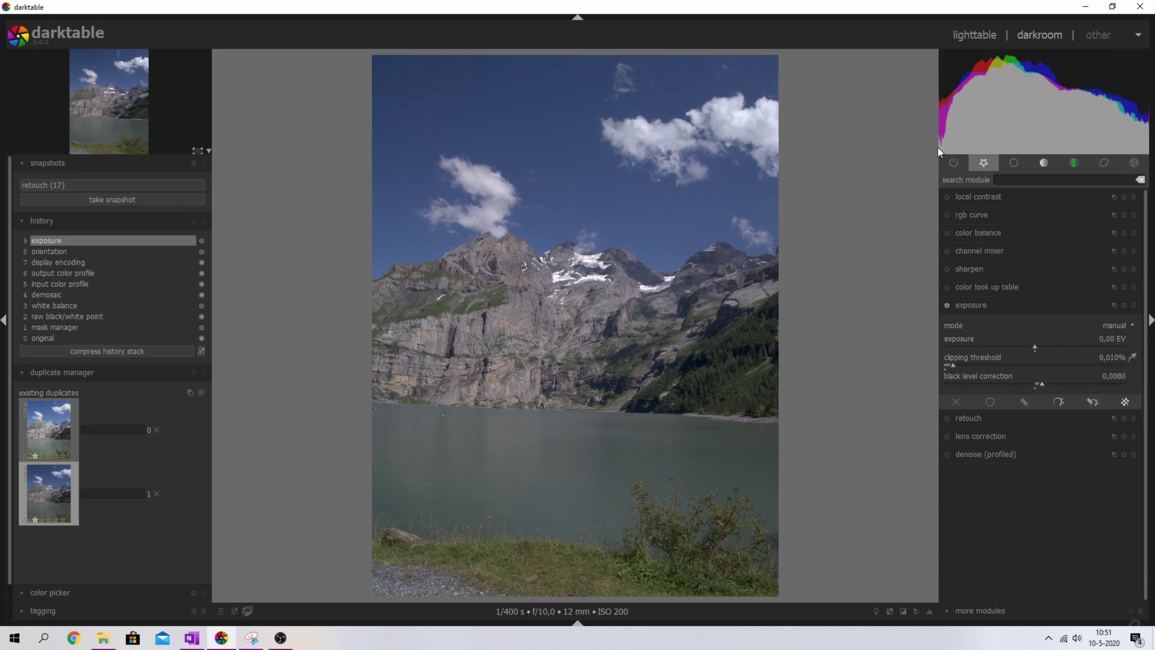
scroll(1110, 375, "down", 5)
scroll(1110, 377, "down", 1)
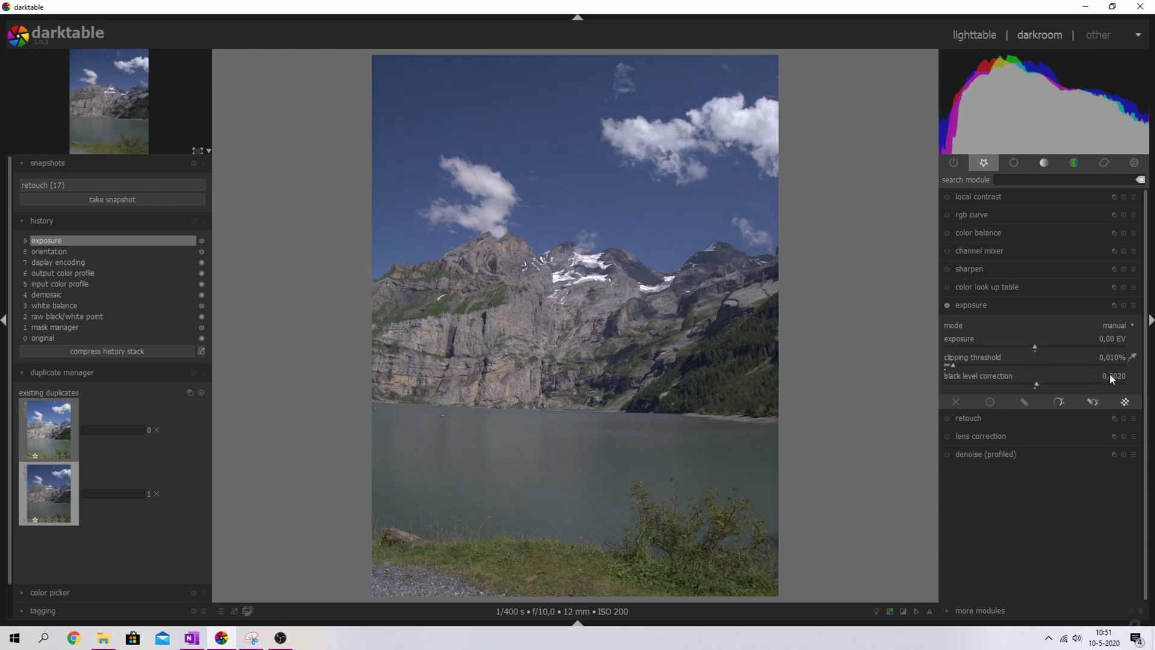
scroll(1110, 376, "up", 6)
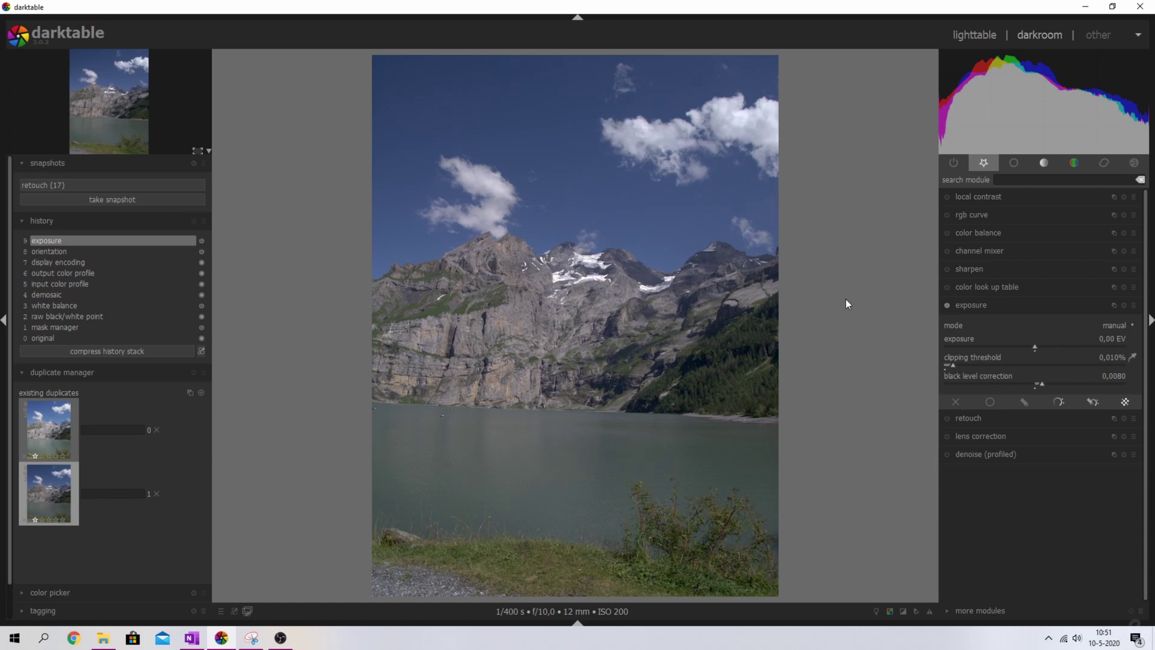
left_click(970, 307)
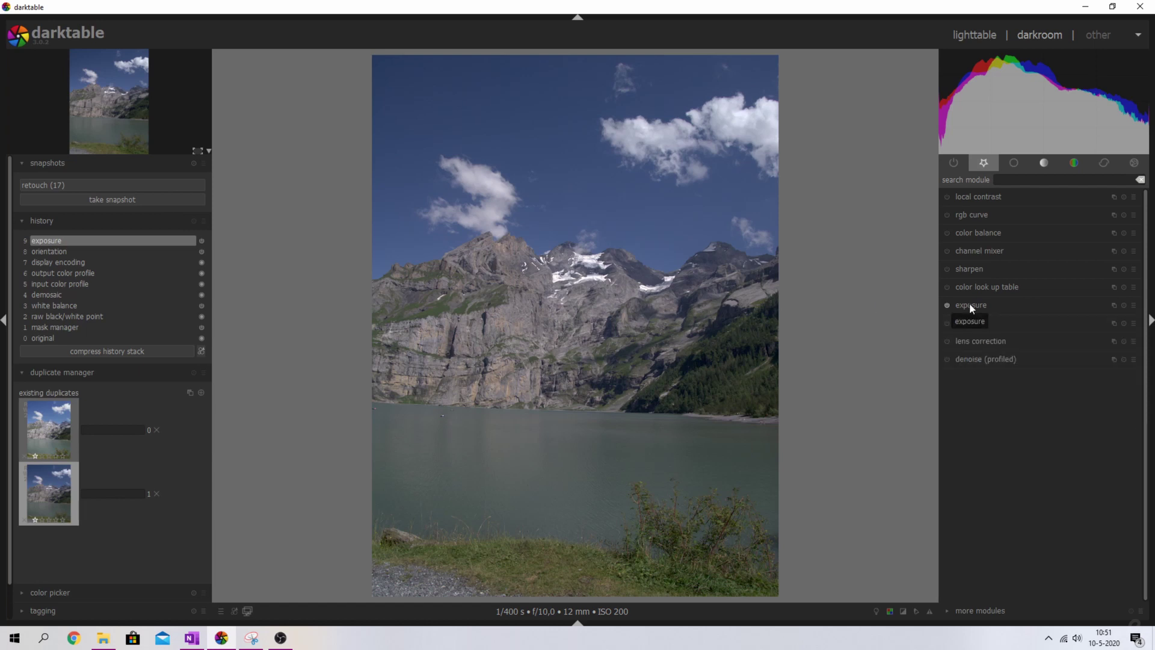
Raise the saturation of color look up table patch #2 to 11,87
left_click(971, 285)
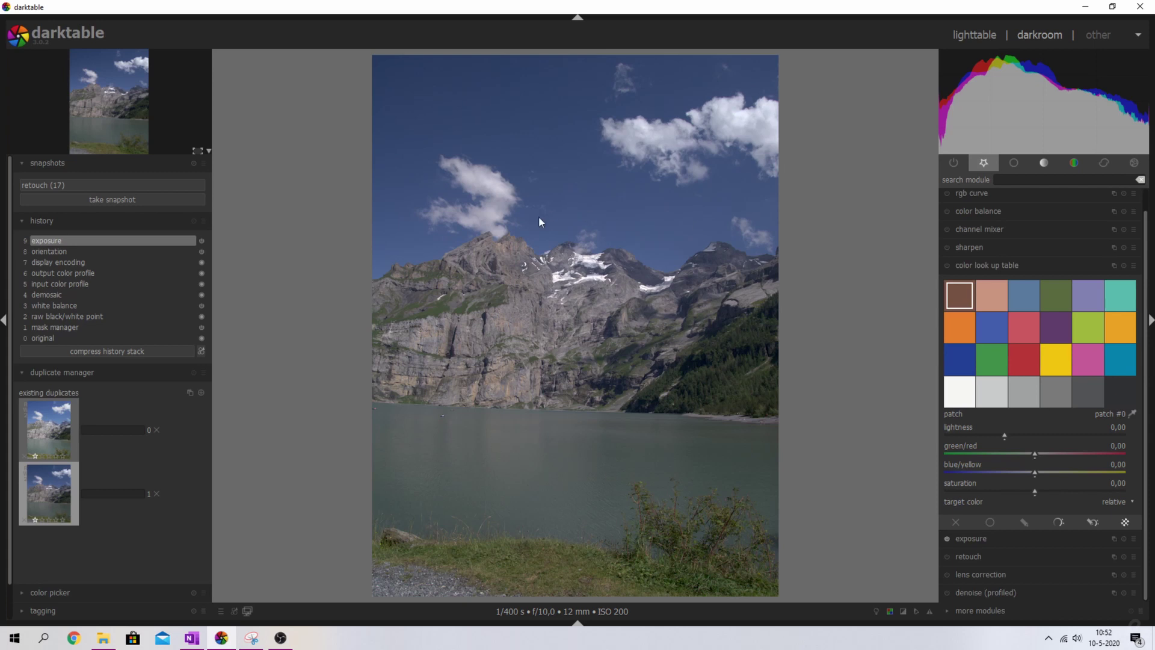
left_click(1026, 296)
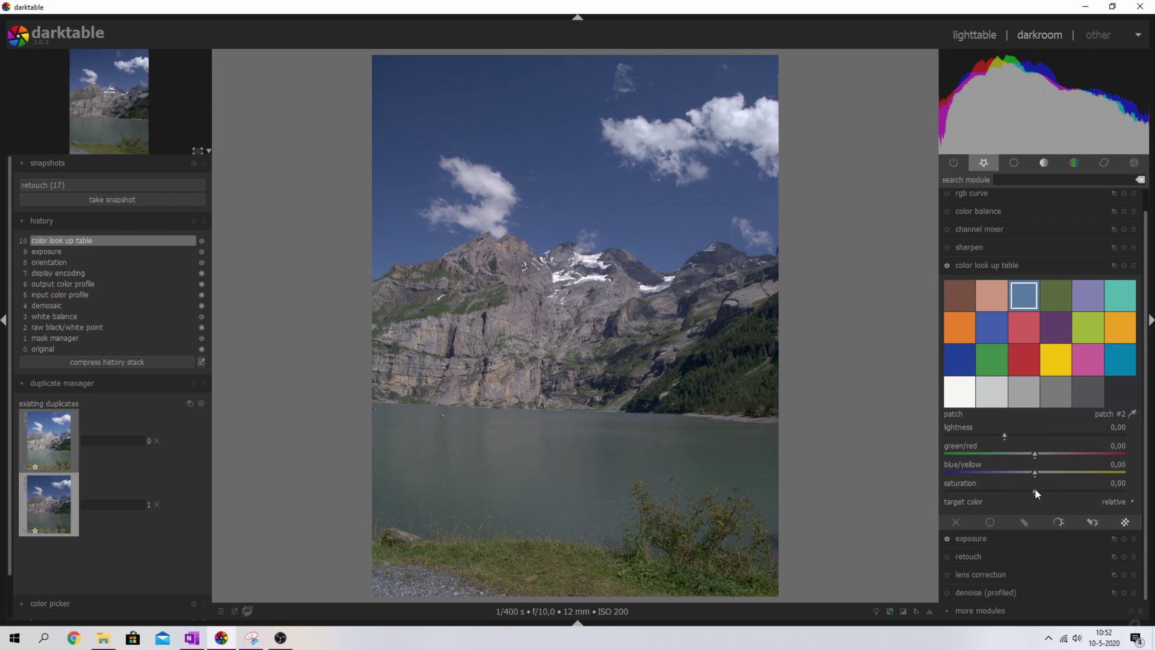
left_click_drag(1038, 492, 1044, 488)
Create a new color look up table instance and name it 'Water'
left_click(1113, 264)
left_click(1071, 271)
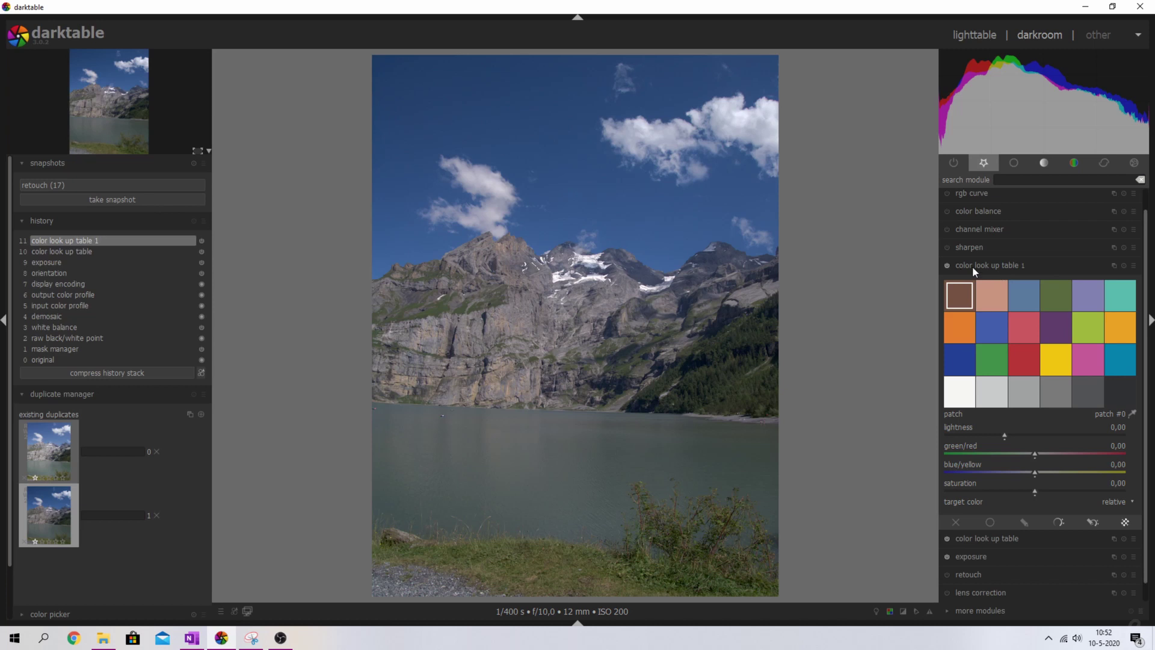
double_click(1003, 264)
type("Change the wate")
key("ctrl+BackSpace")
key("ctrl+BackSpace")
key("ctrl+BackSpace")
type("Water")
key("Return")
Set the Water instance's blending to use a drawn mask
left_click(1021, 526)
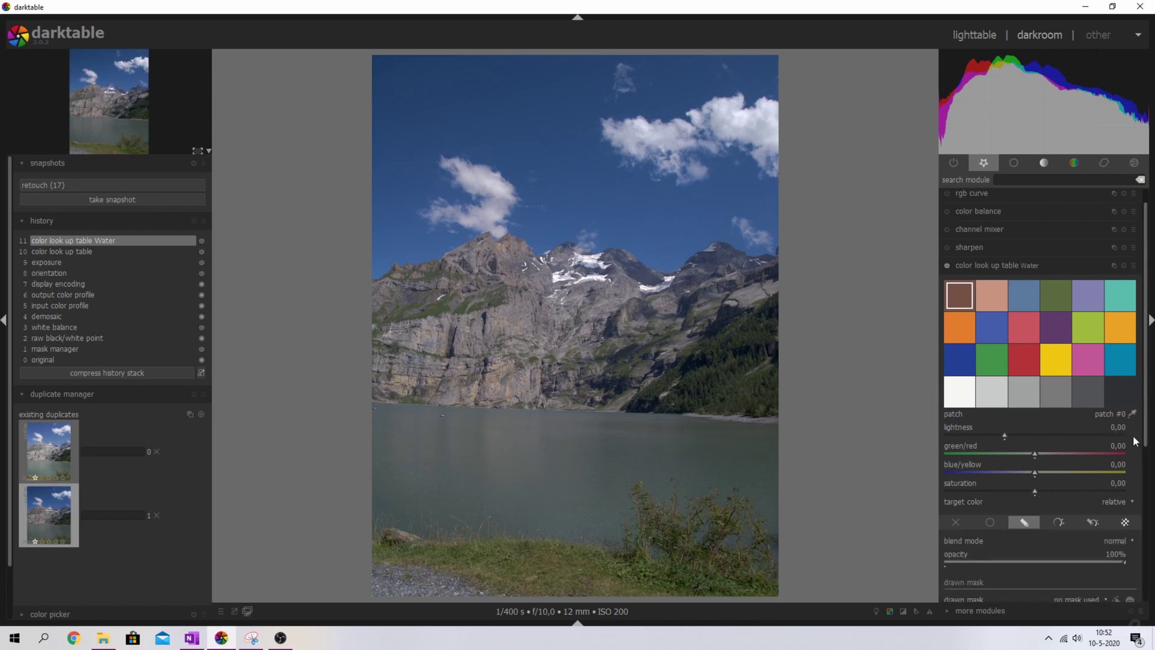
scroll(1151, 467, "down", 2)
scroll(1151, 467, "down", 3)
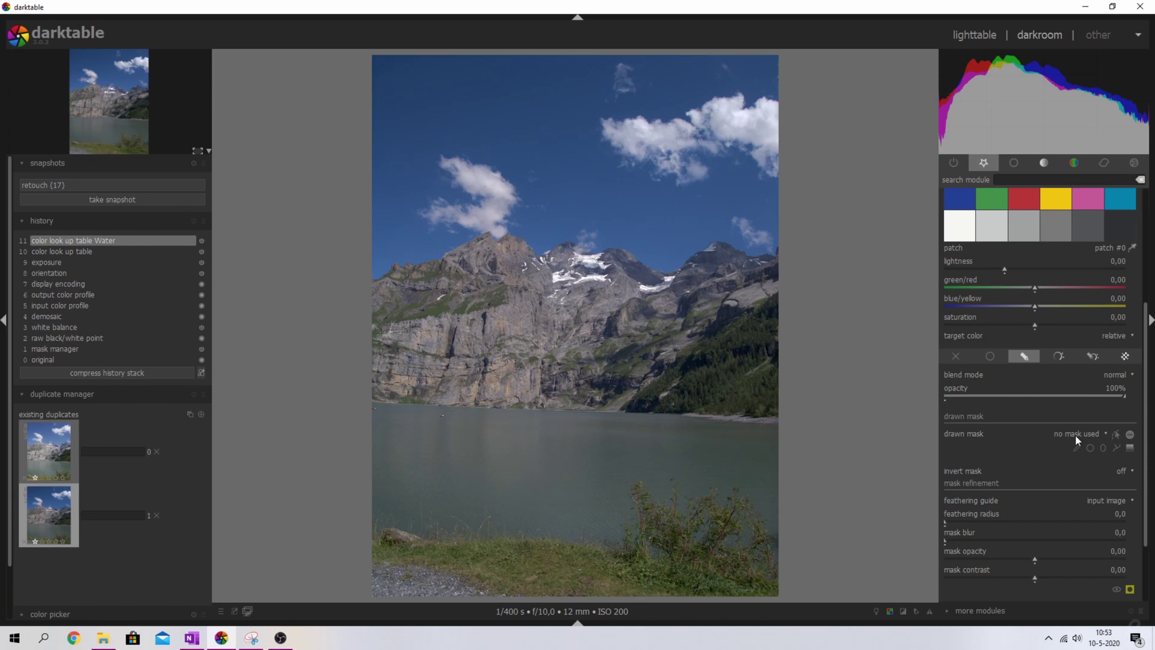
Trace a closed path mask around the lake shoreline with eight nodes
left_click(1116, 448)
left_click(352, 396)
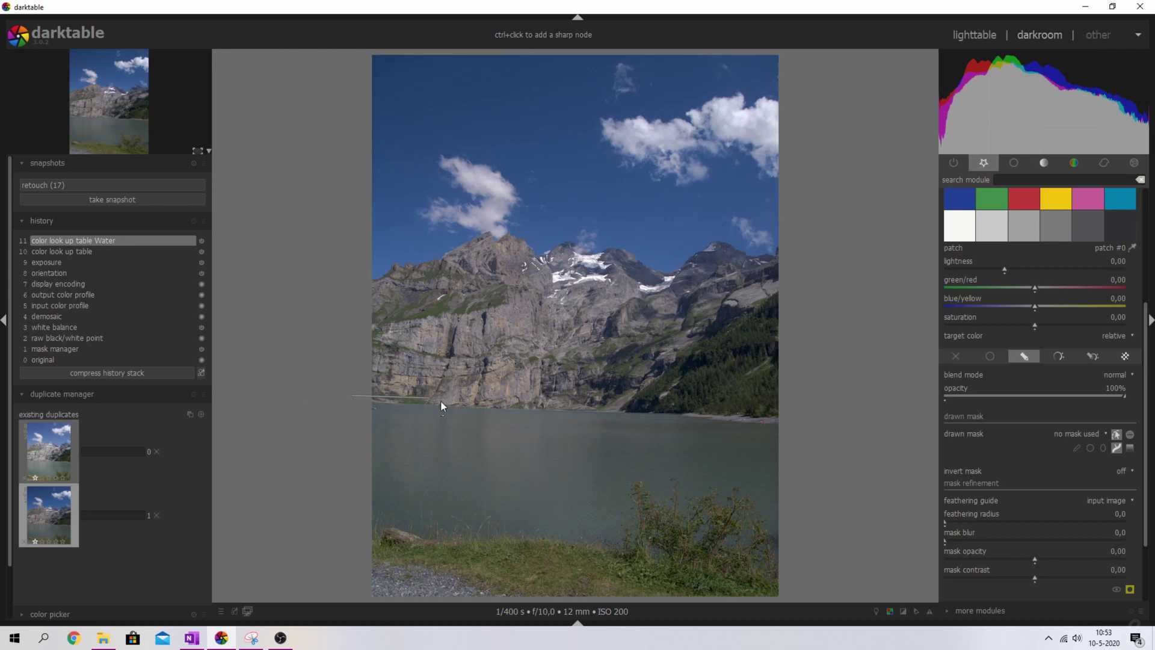
left_click(535, 409)
left_click(623, 408)
left_click(719, 417)
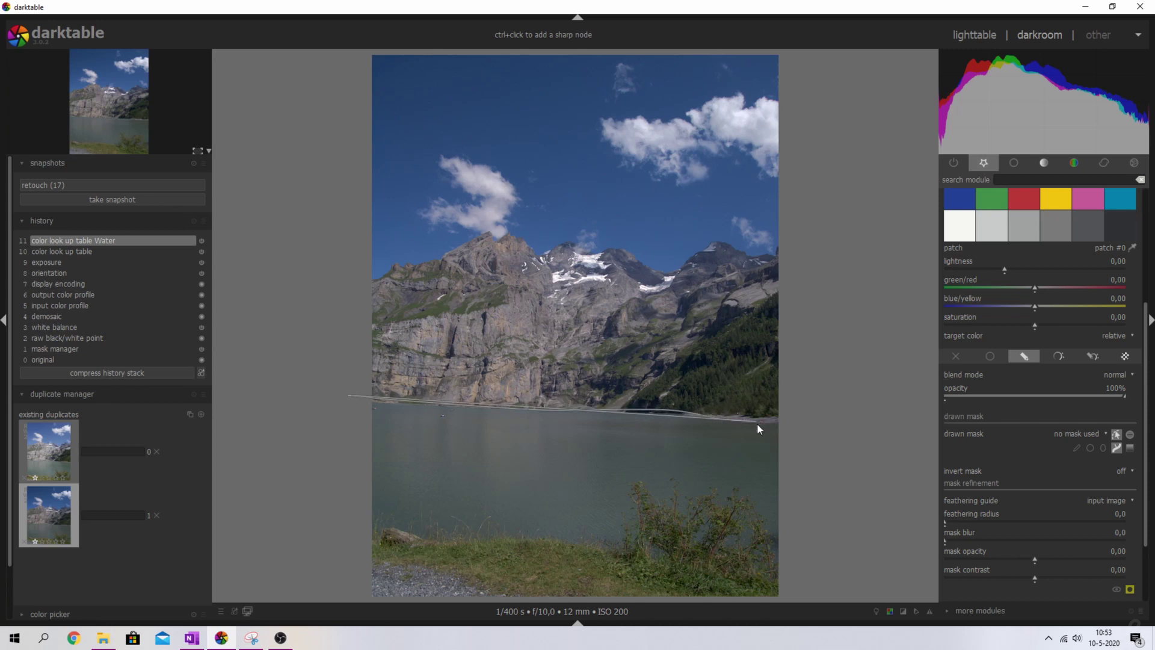
left_click(801, 421)
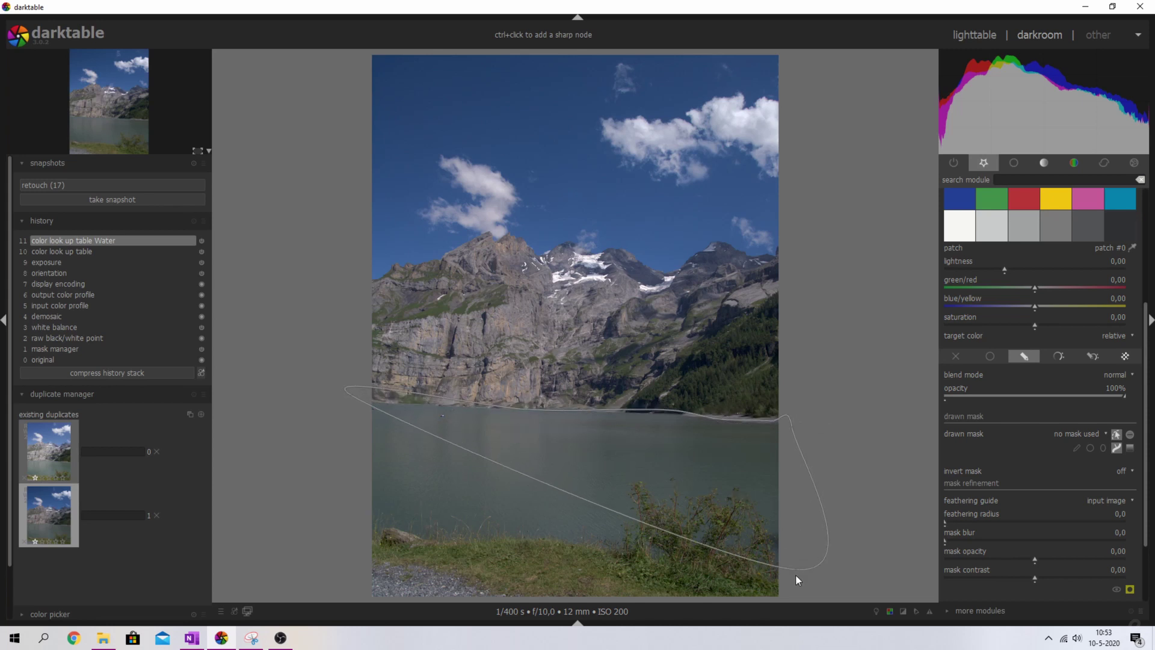
left_click(760, 572)
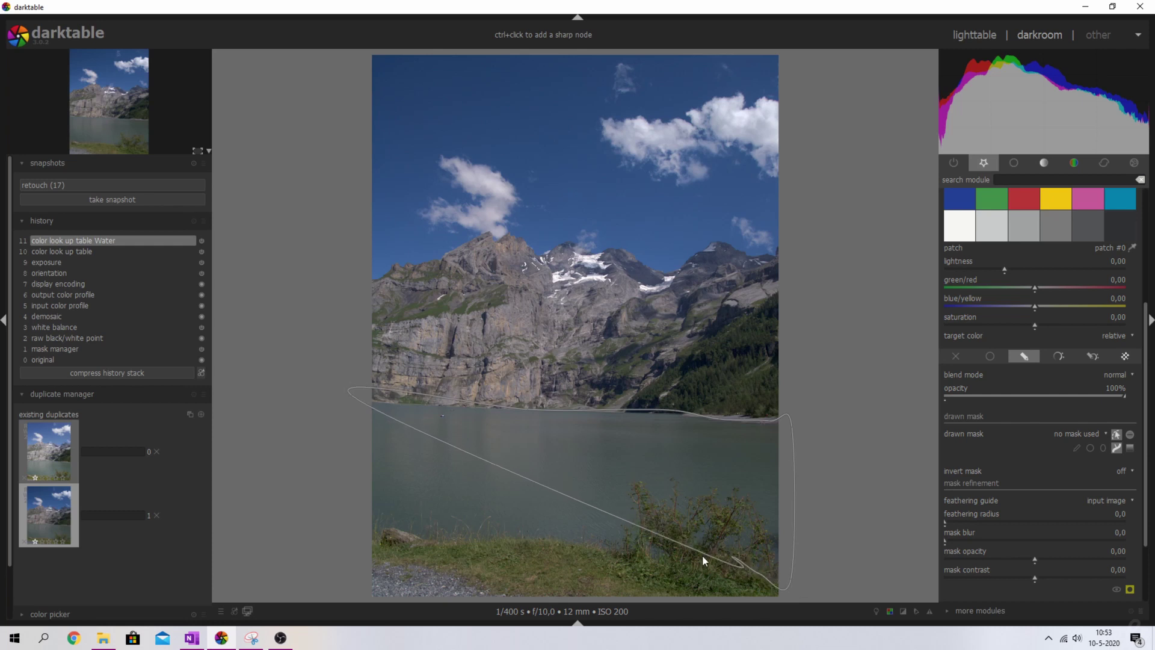
left_click(637, 556)
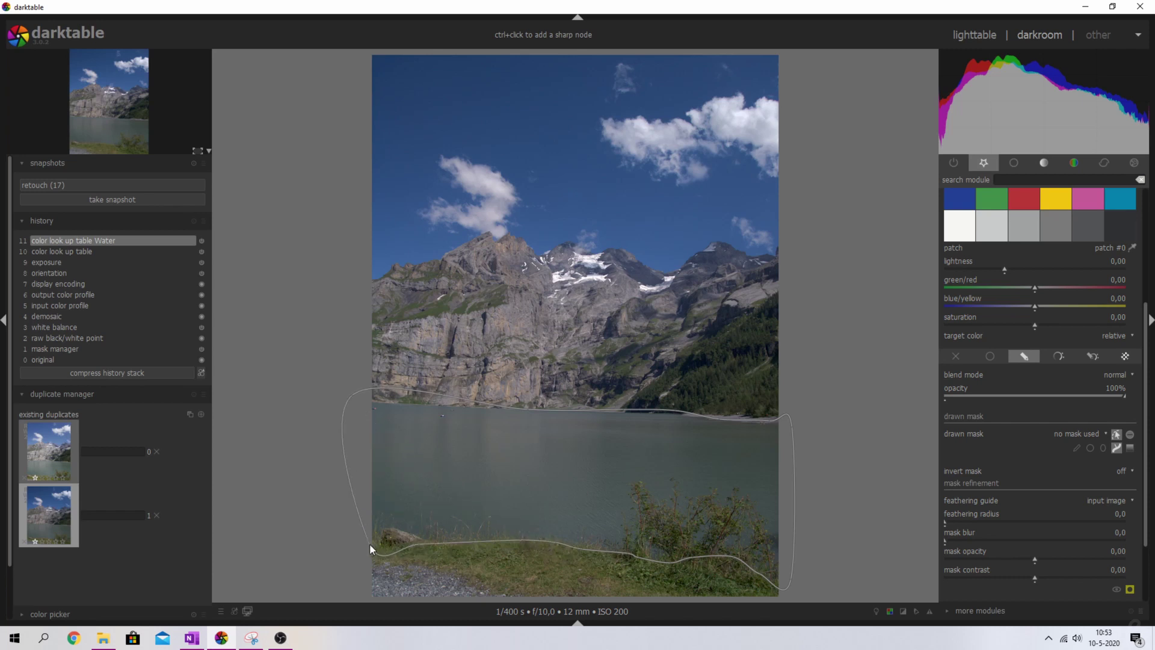
right_click(356, 486)
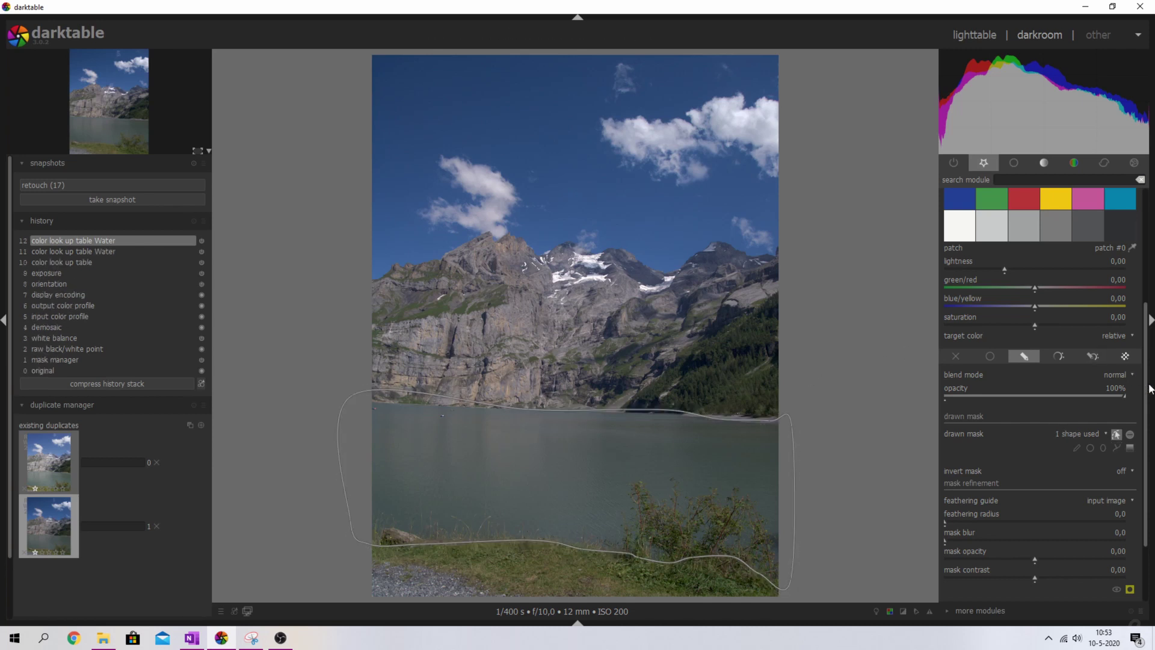
Pick a look-up table patch colour from the lake water
scroll(1149, 324, "up", 3)
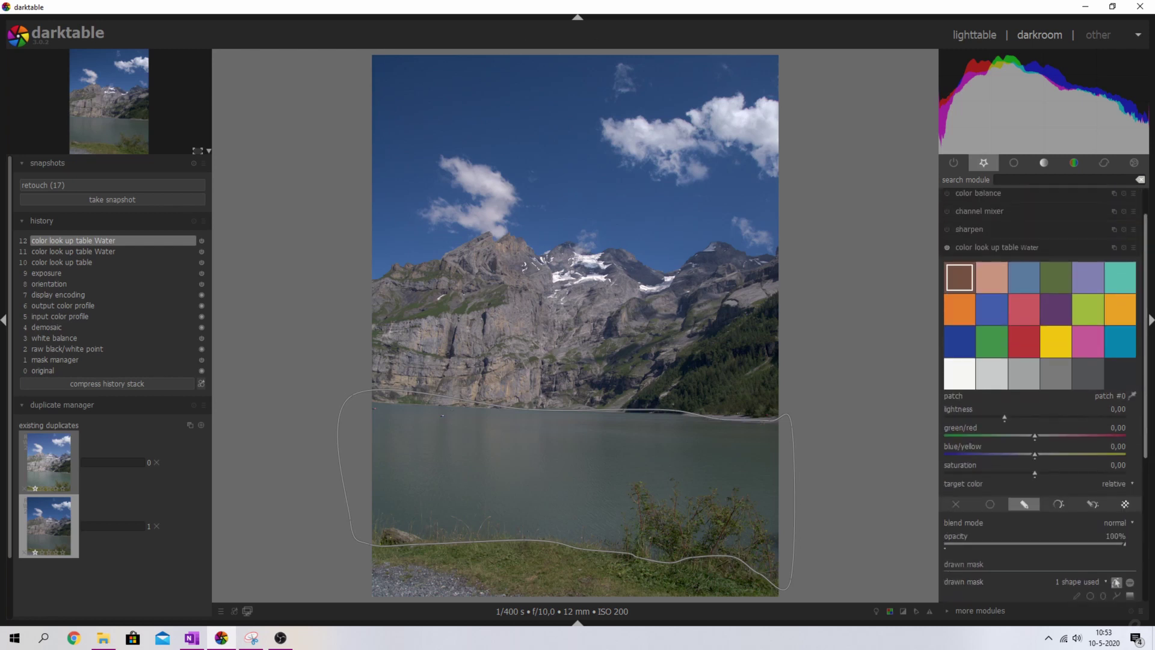
left_click(1134, 400)
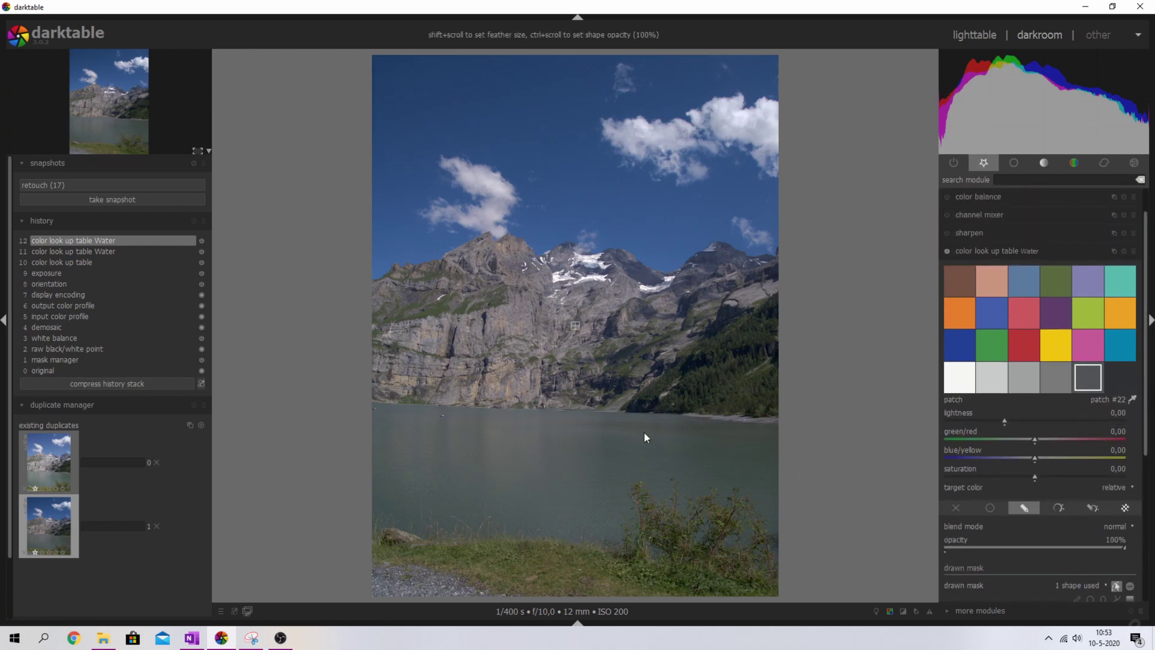
mouse_move(539, 438)
left_mouse_down()
mouse_move(594, 434)
mouse_move(544, 443)
mouse_move(544, 458)
mouse_move(556, 457)
mouse_move(521, 439)
mouse_move(554, 442)
left_mouse_up()
Switch the color picker to area mode over the lake, then select patch #23
left_click(22, 406)
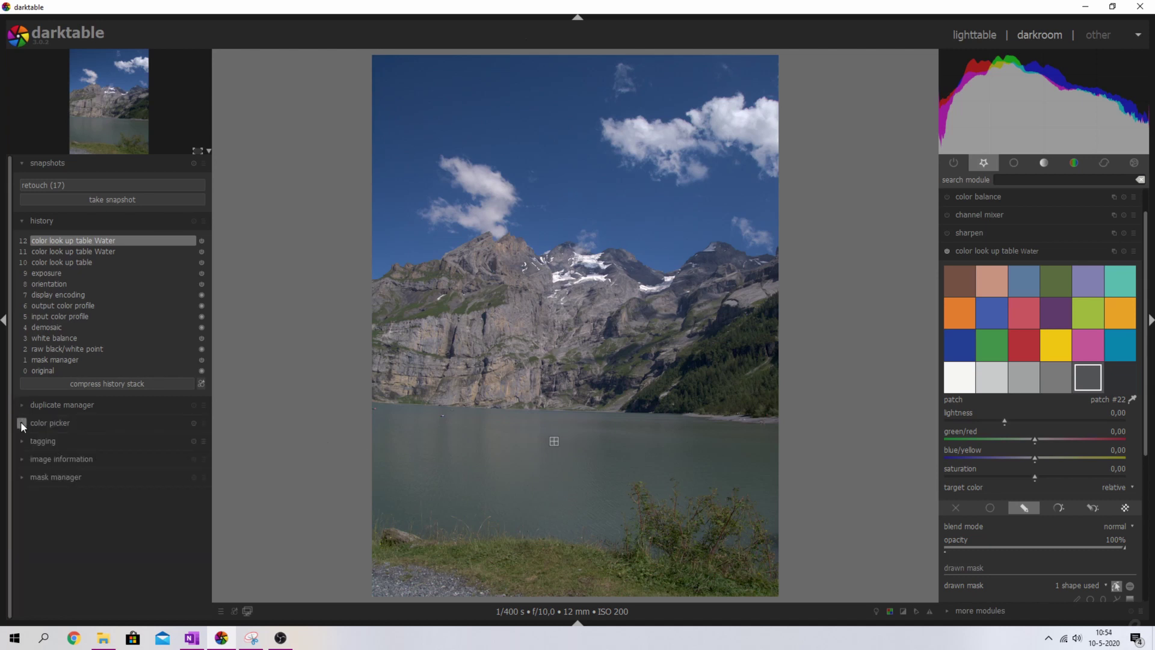
left_click(21, 423)
left_click(113, 449)
left_click(109, 461)
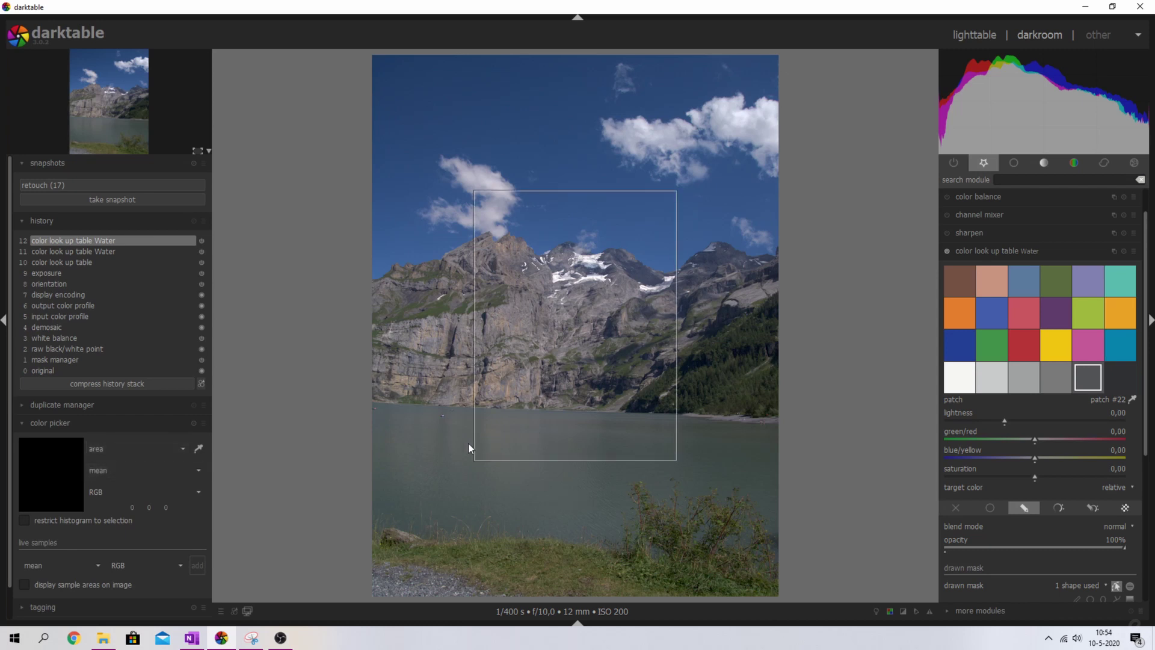
left_click_drag(511, 451, 598, 471)
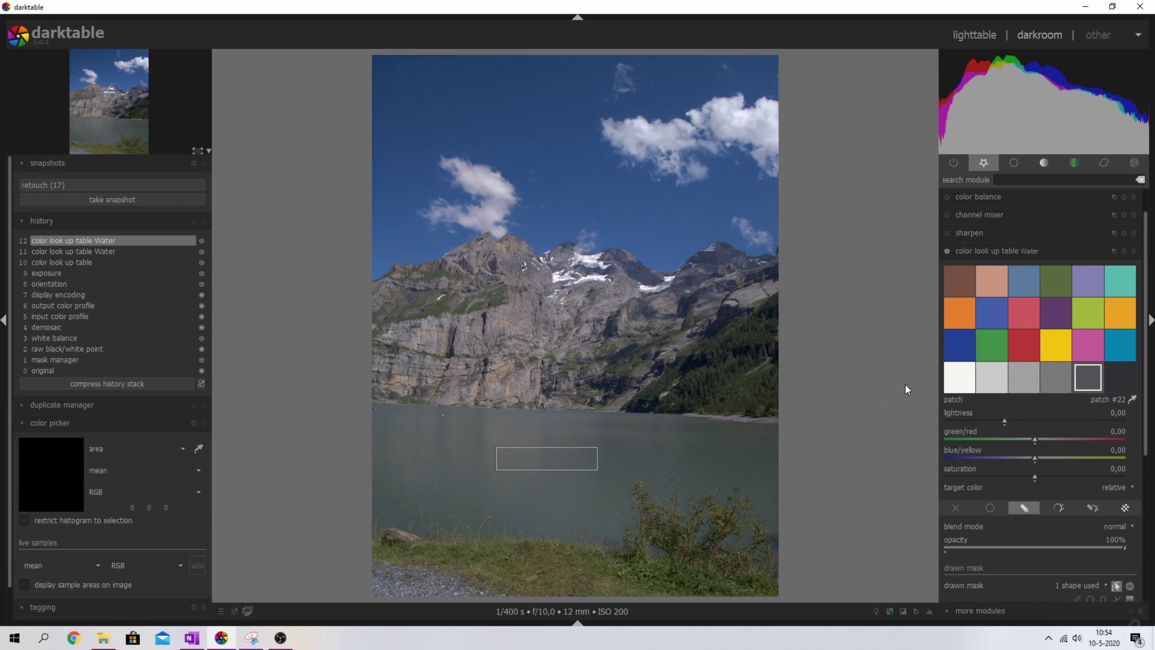
left_click(1116, 374)
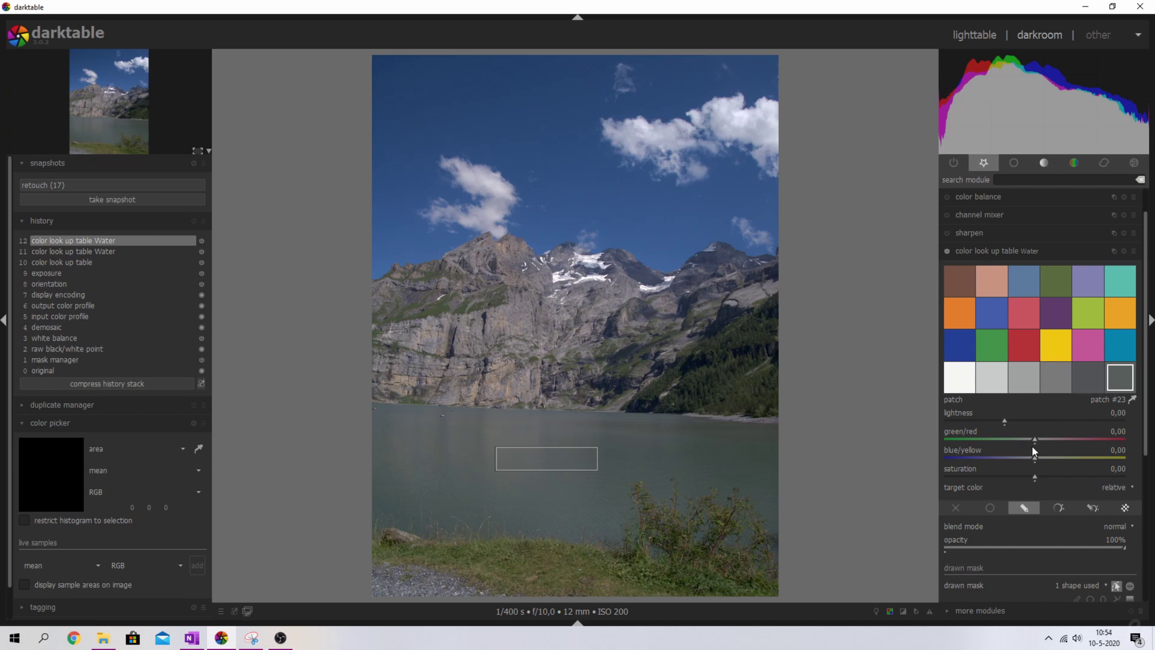
Shift patch #23 toward turquoise: green/red -5,17 and blue/yellow about -1,39
left_click_drag(1033, 461, 1032, 461)
left_click(1033, 463)
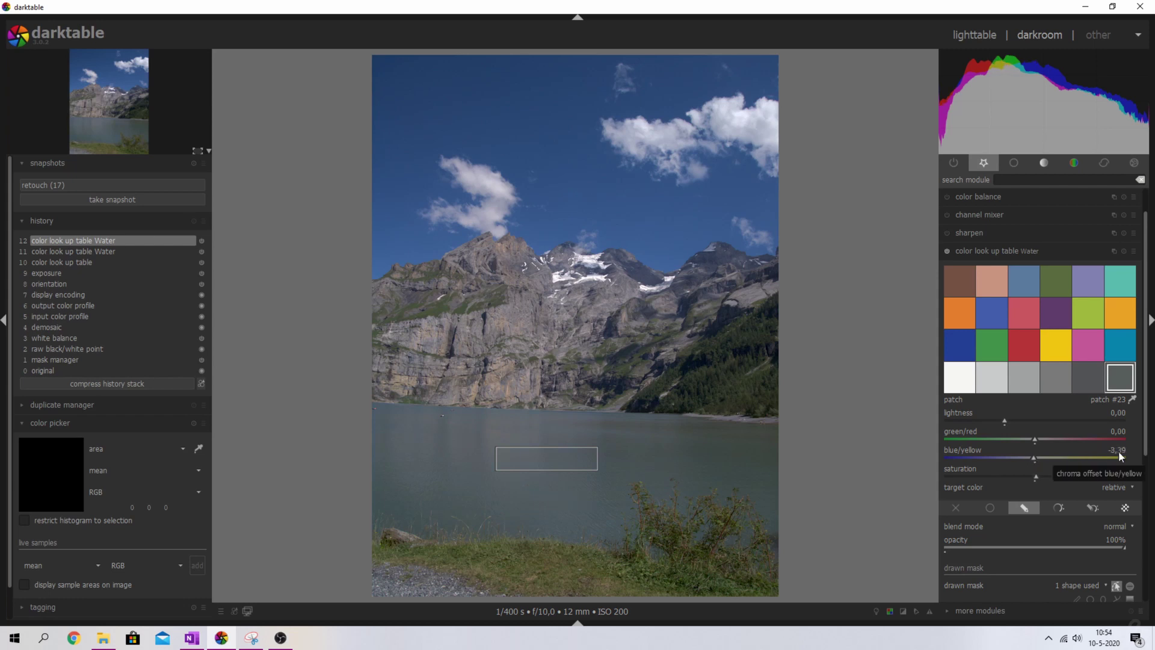
left_click(1031, 440)
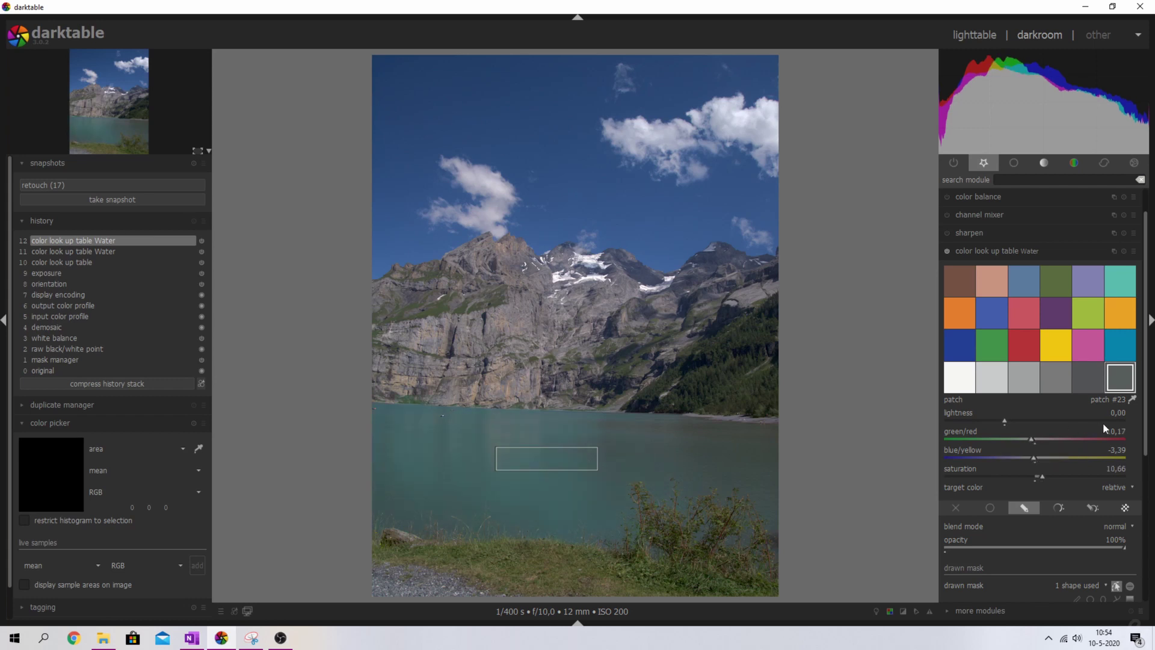
scroll(1116, 434, "down", 1)
scroll(1116, 434, "up", 7)
scroll(1116, 434, "down", 1)
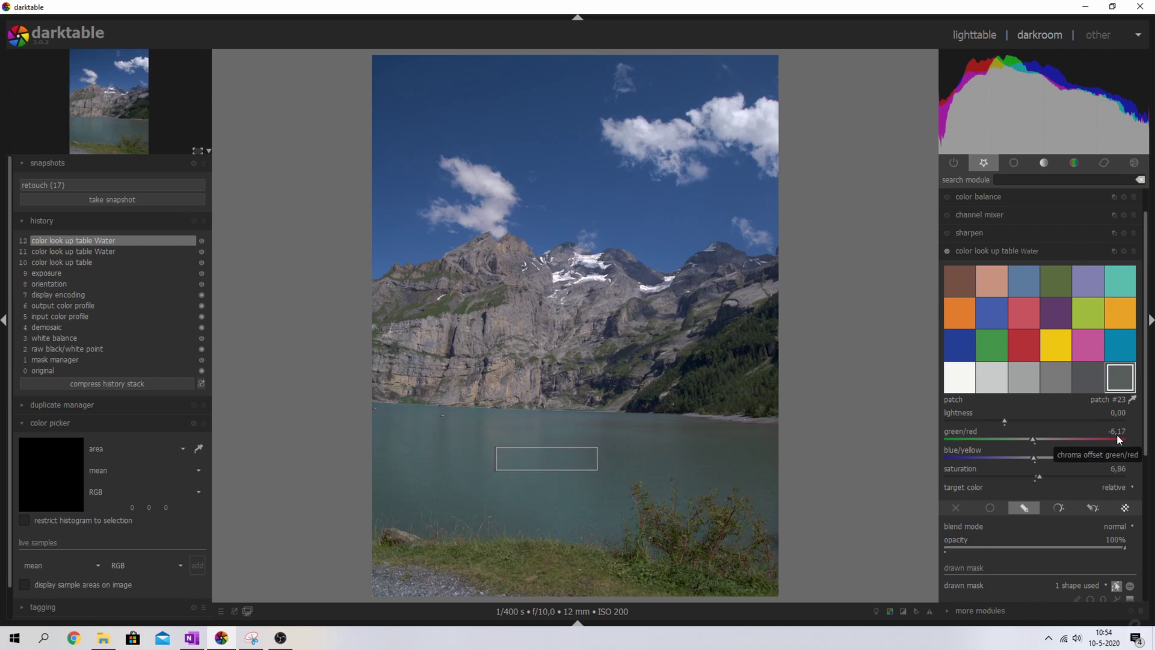
scroll(1112, 437, "up", 1)
scroll(1118, 447, "up", 2)
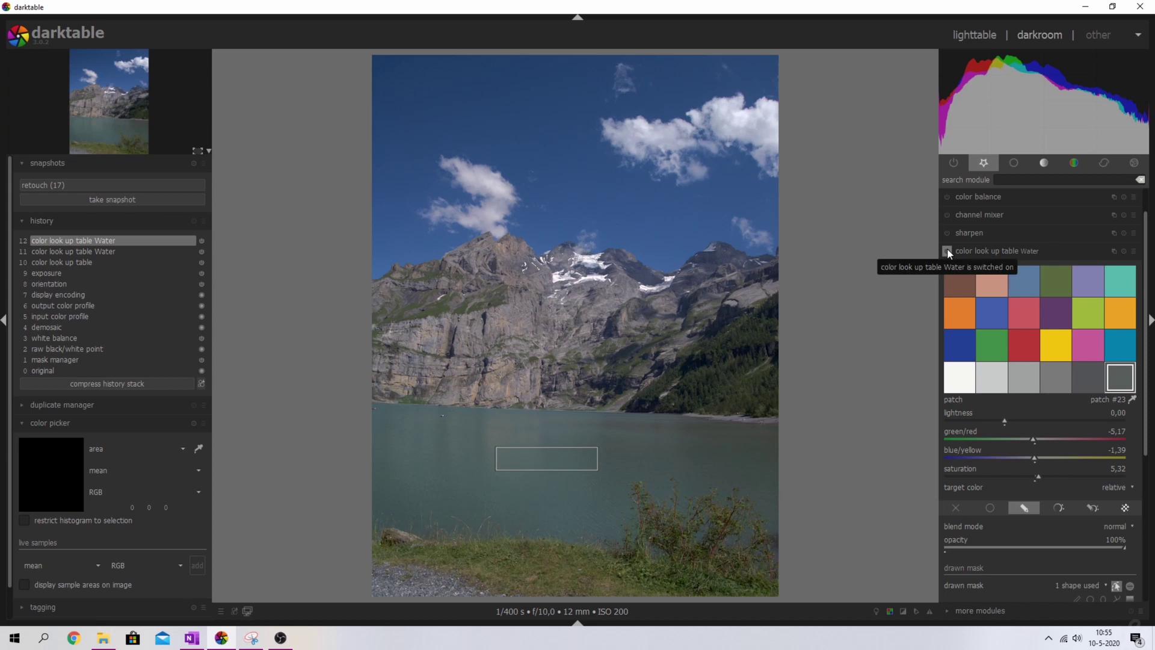
Blur the Water mask edges to 13,9
scroll(1148, 429, "down", 5)
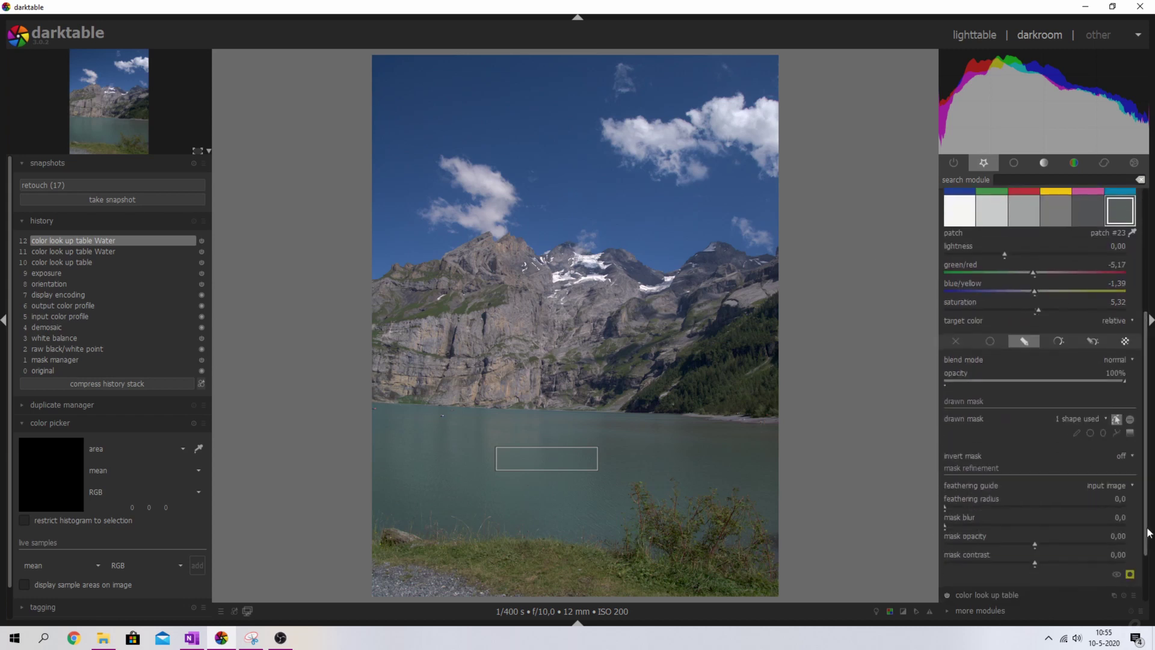
left_click(968, 524)
scroll(944, 481, "up", 6)
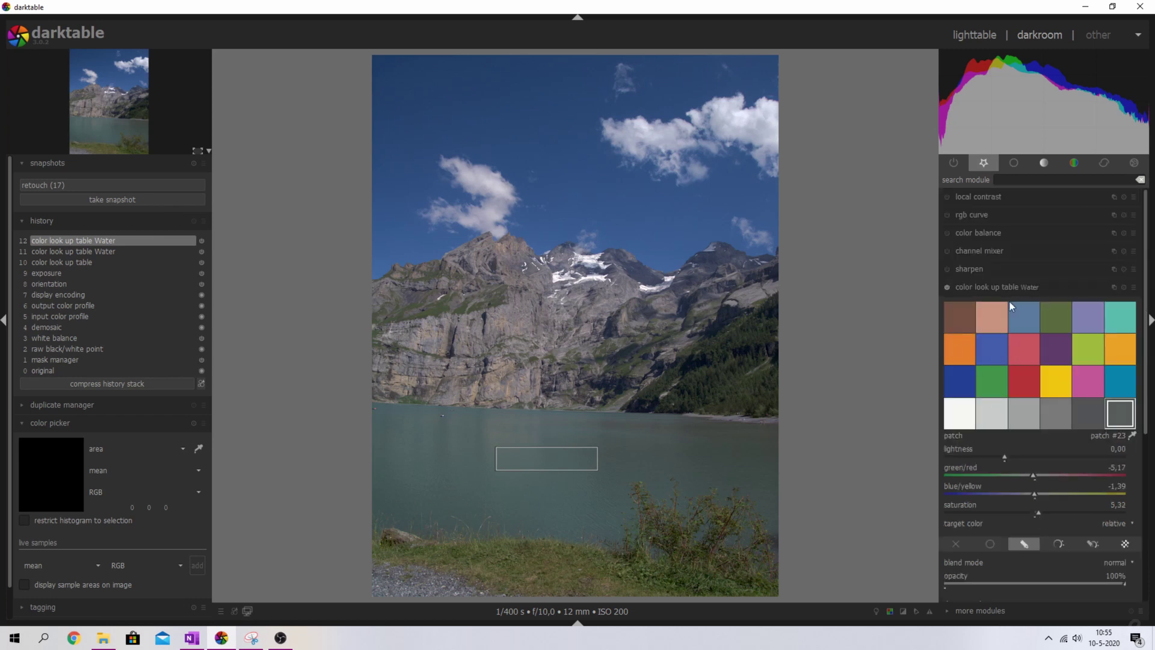
Enable color balance with a picked contrast fulcrum of 9,33 % and contrast +20,20 %
left_click(990, 286)
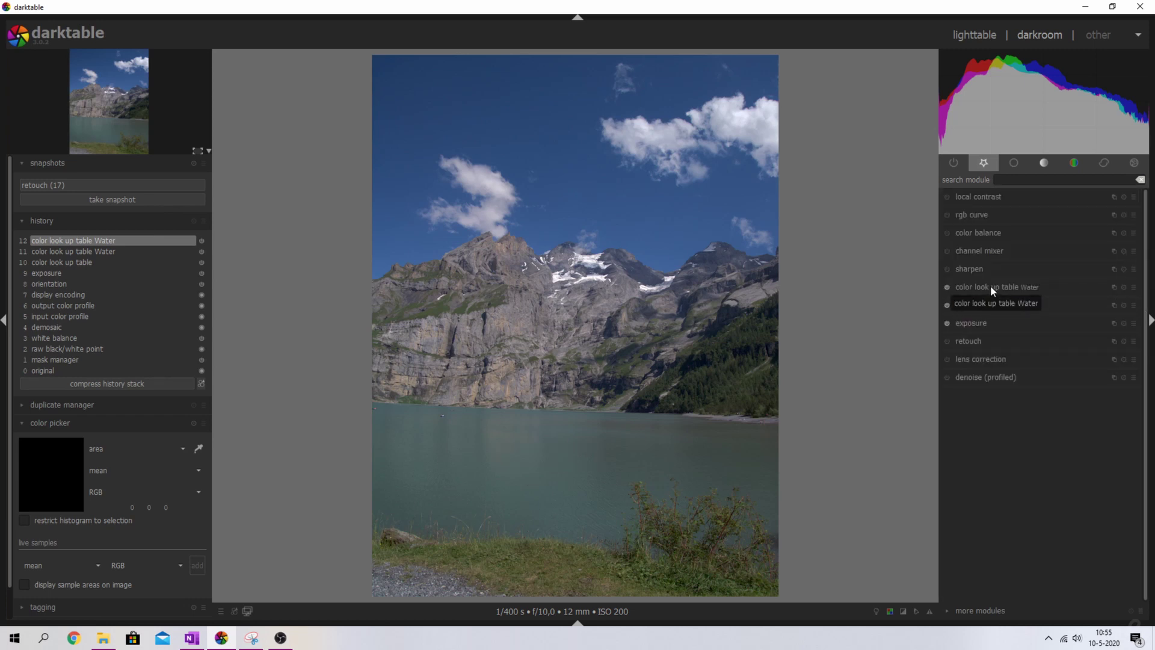
left_click(979, 232)
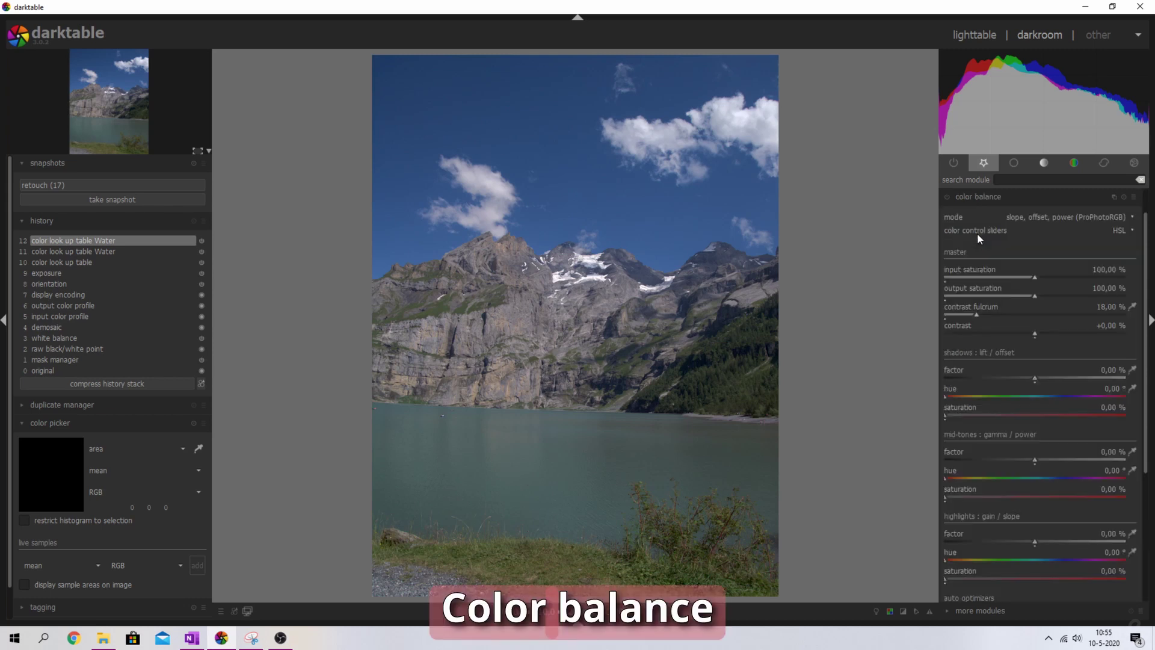
left_click(947, 197)
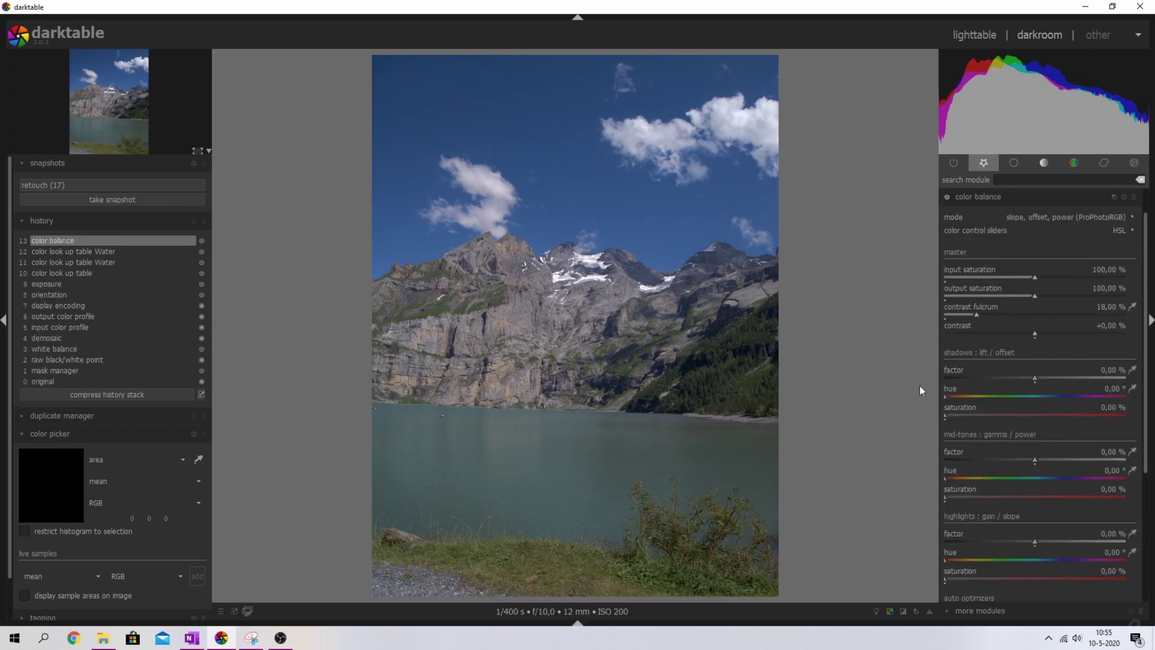
left_click(1134, 309)
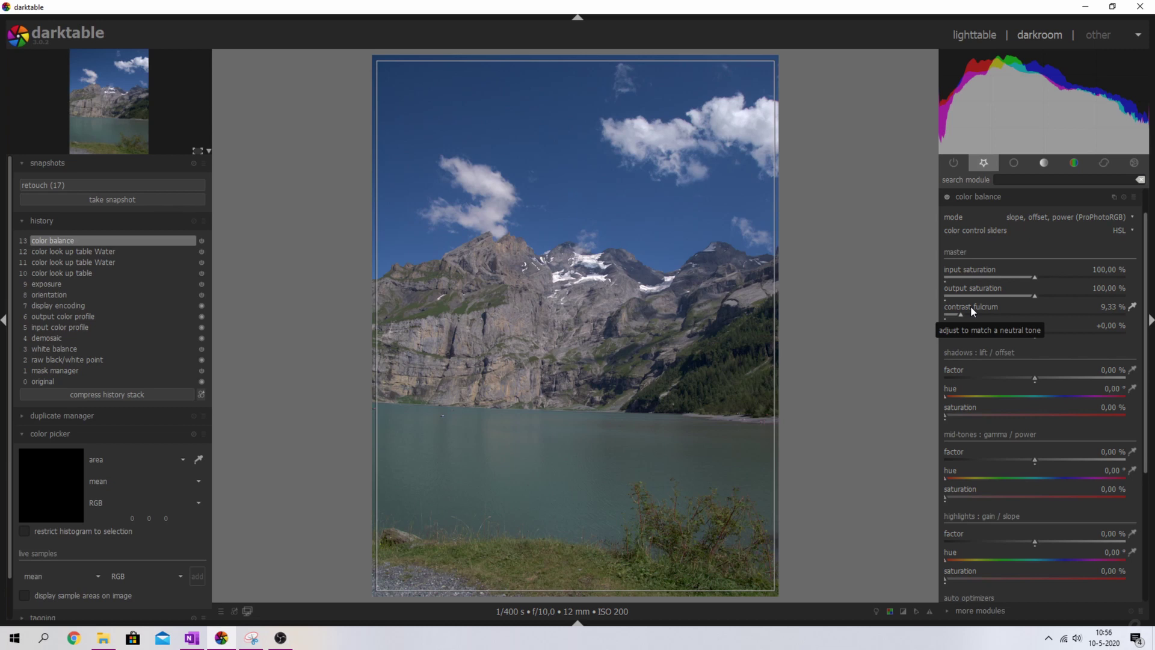
left_click_drag(1034, 335, 1070, 337)
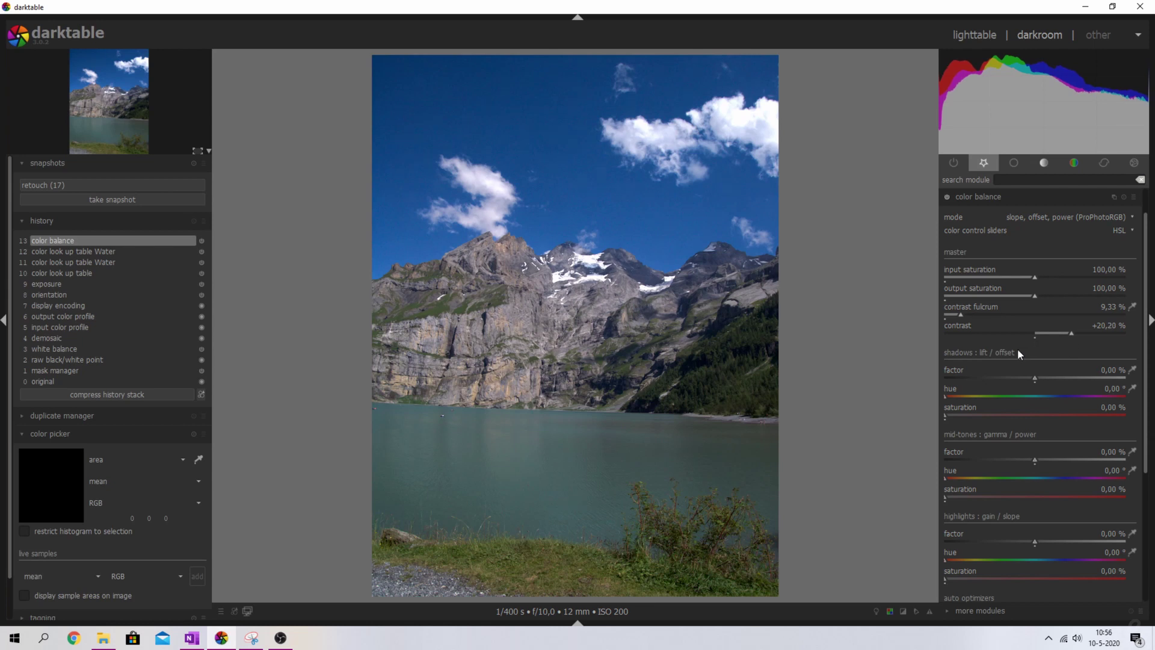
Adjust color balance factors to lift 1,66 %, gamma 0,66 % and gain -5,63 %
mouse_move(1033, 374)
left_mouse_down()
mouse_move(999, 377)
mouse_move(1097, 378)
mouse_move(997, 381)
mouse_move(1077, 377)
mouse_move(1002, 378)
mouse_move(1037, 377)
left_mouse_up()
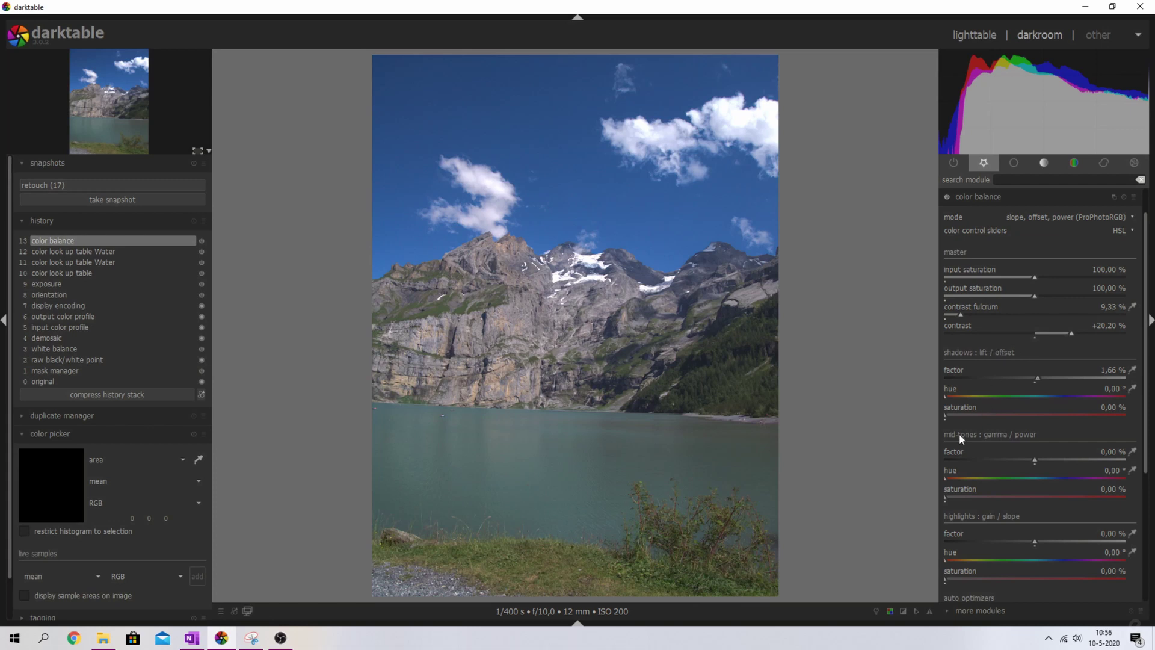
mouse_move(1015, 451)
left_mouse_down()
mouse_move(1036, 466)
mouse_move(1008, 464)
mouse_move(1067, 462)
mouse_move(1024, 463)
left_mouse_up()
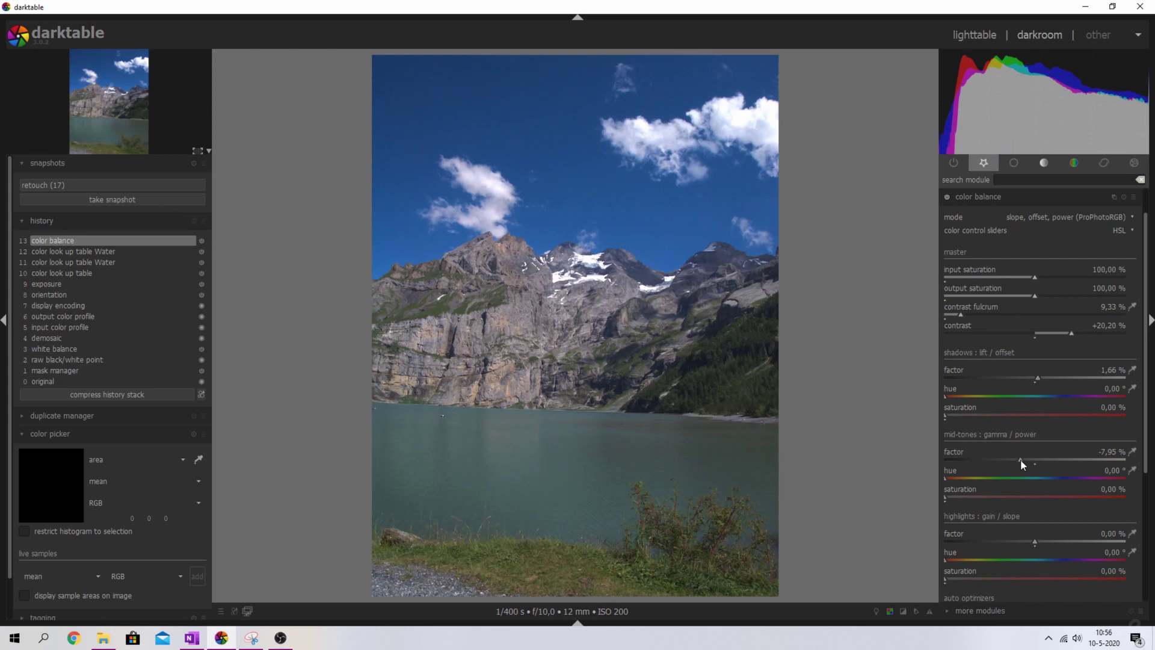
left_click_drag(1051, 533, 963, 529)
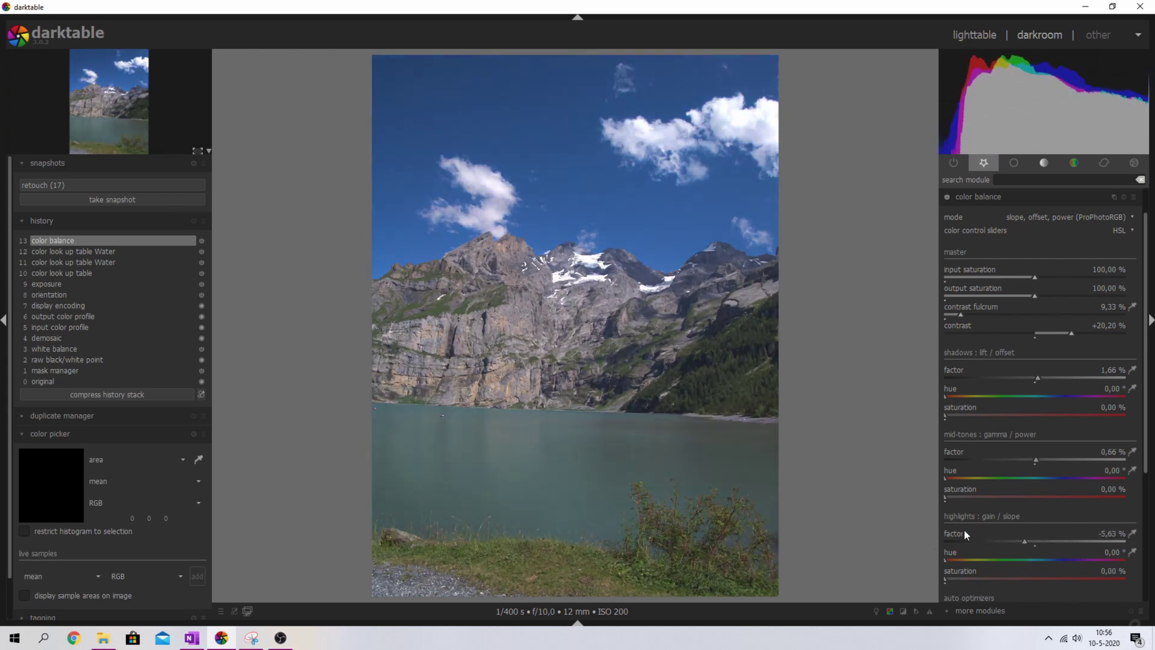
Reset color balance gain and gamma to 0,00 % and set lift to -0,66 %
double_click(949, 535)
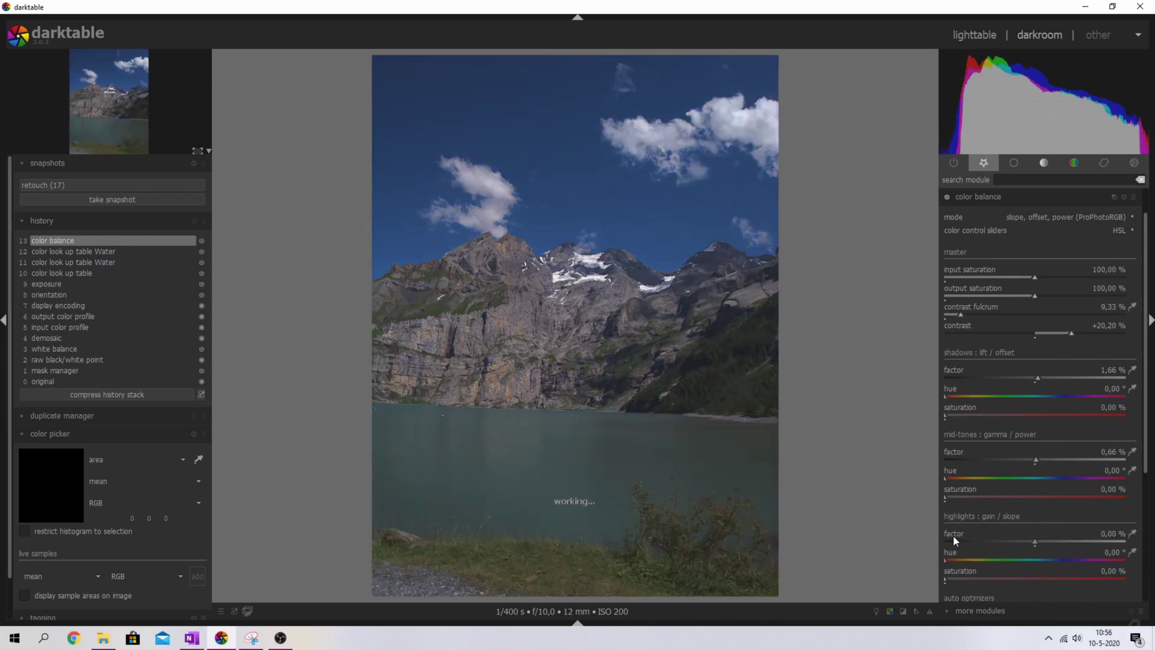
left_click(950, 451)
double_click(950, 451)
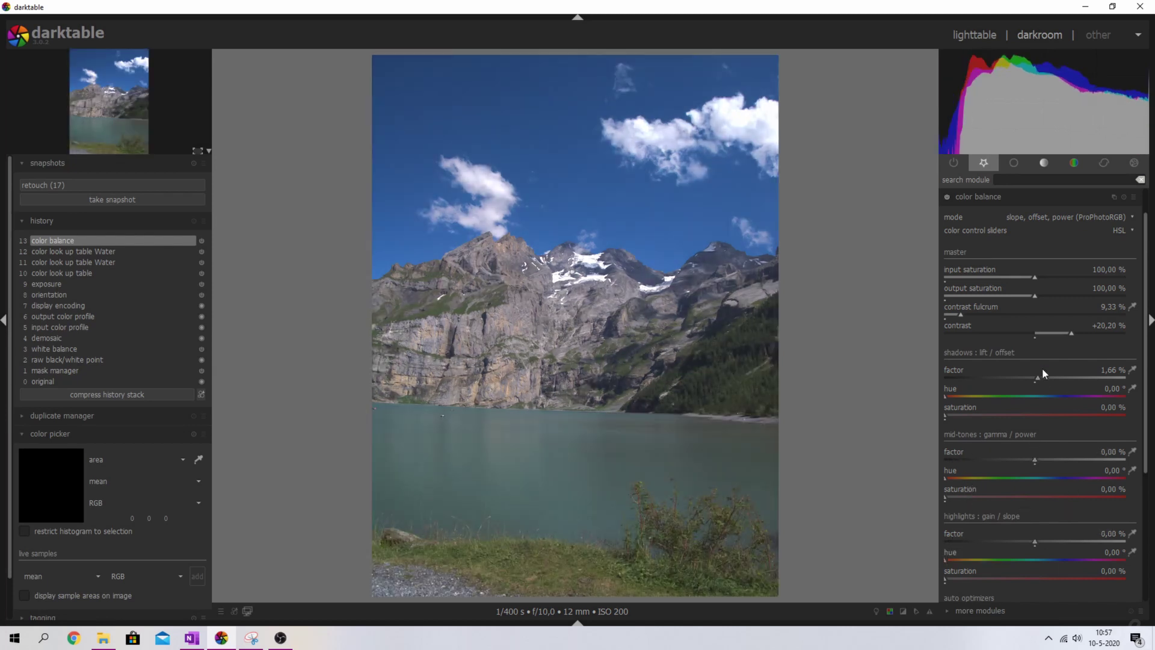
left_click_drag(1037, 378, 1033, 381)
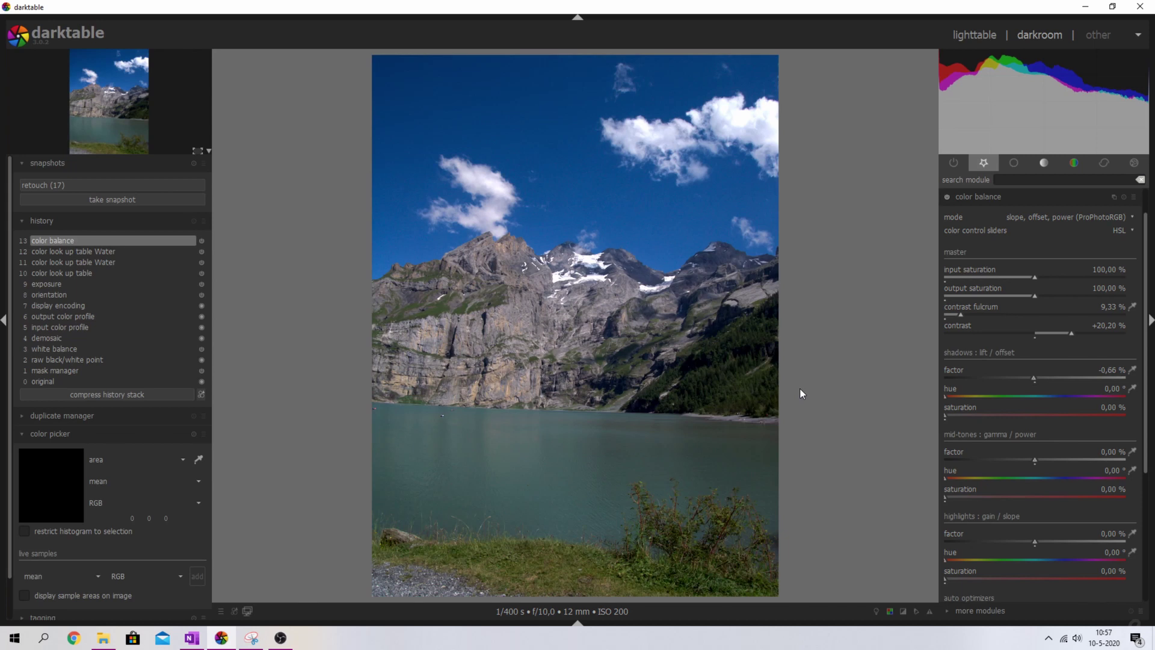
left_click(984, 196)
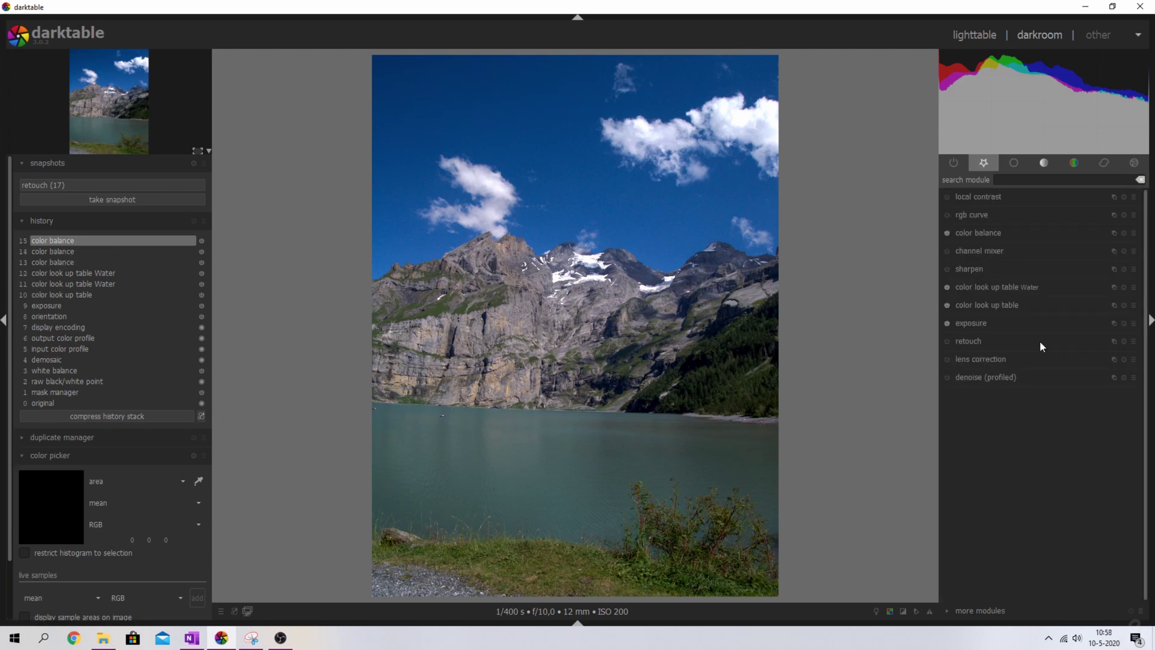
left_click(987, 232)
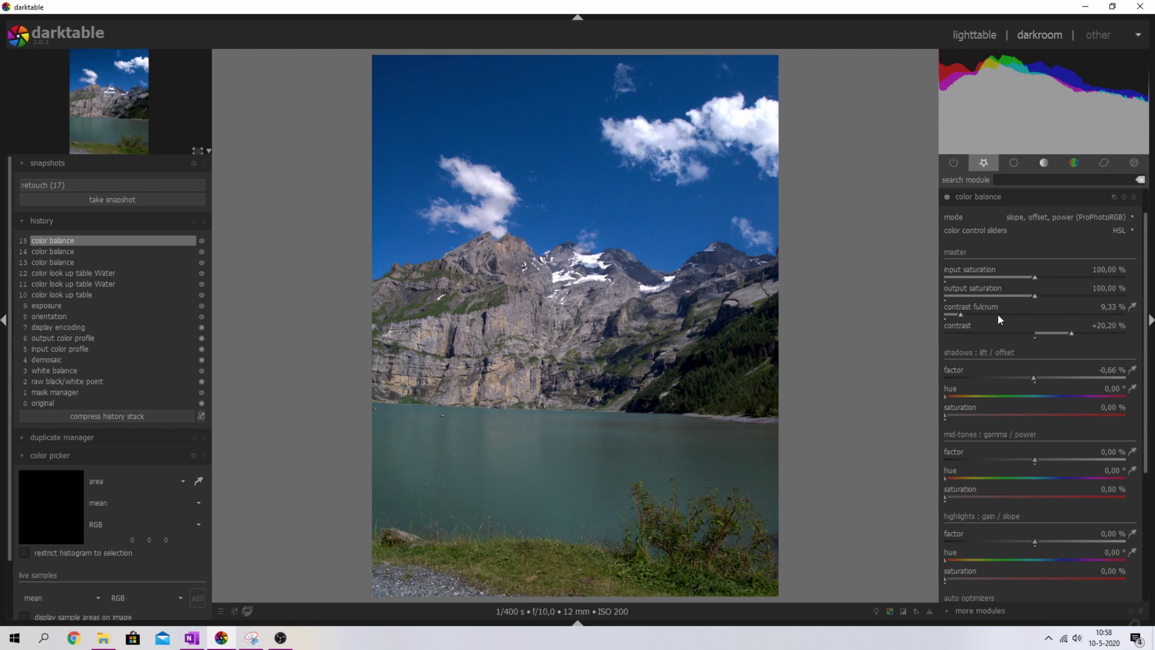
left_click_drag(1034, 293, 942, 300)
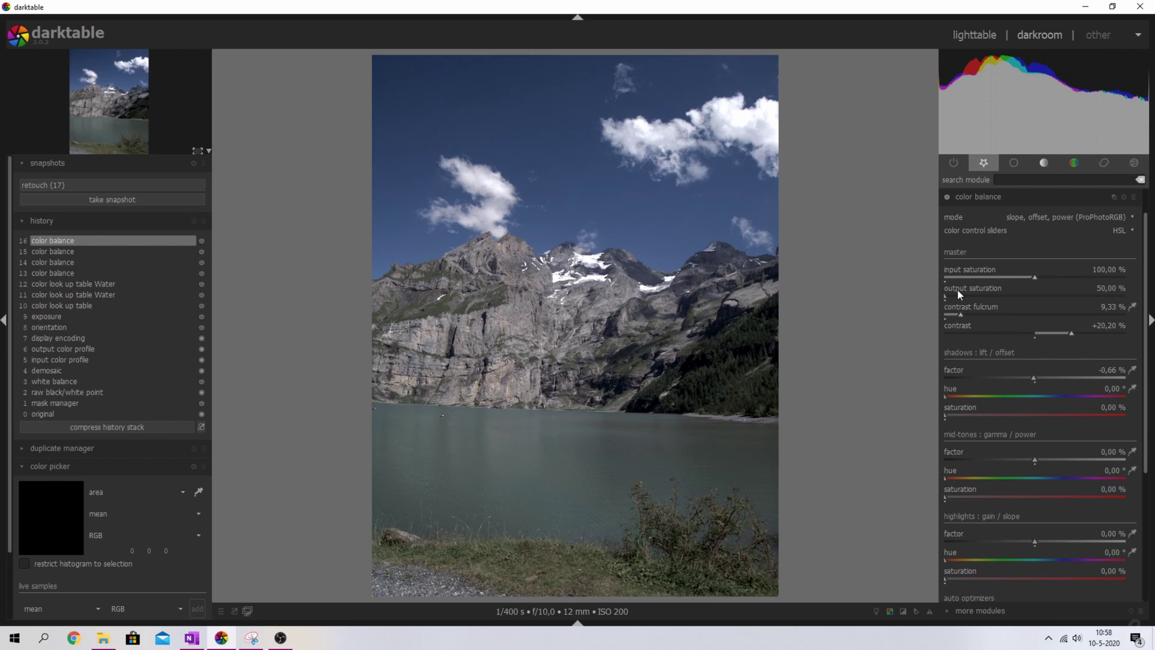
double_click(974, 286)
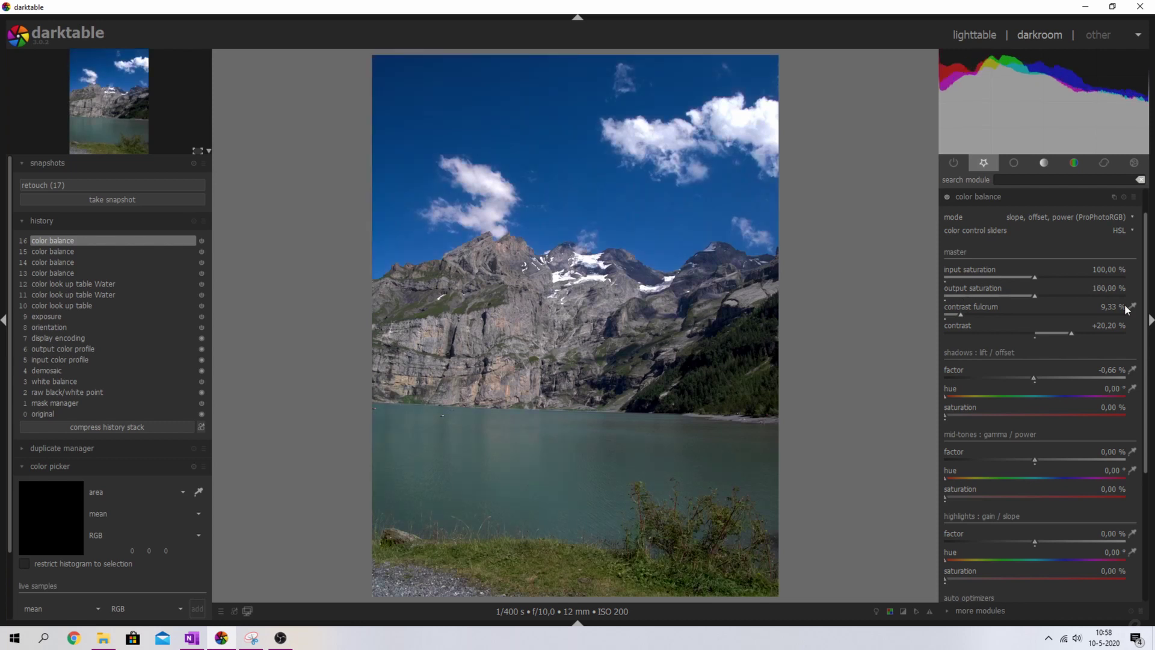
left_click(987, 195)
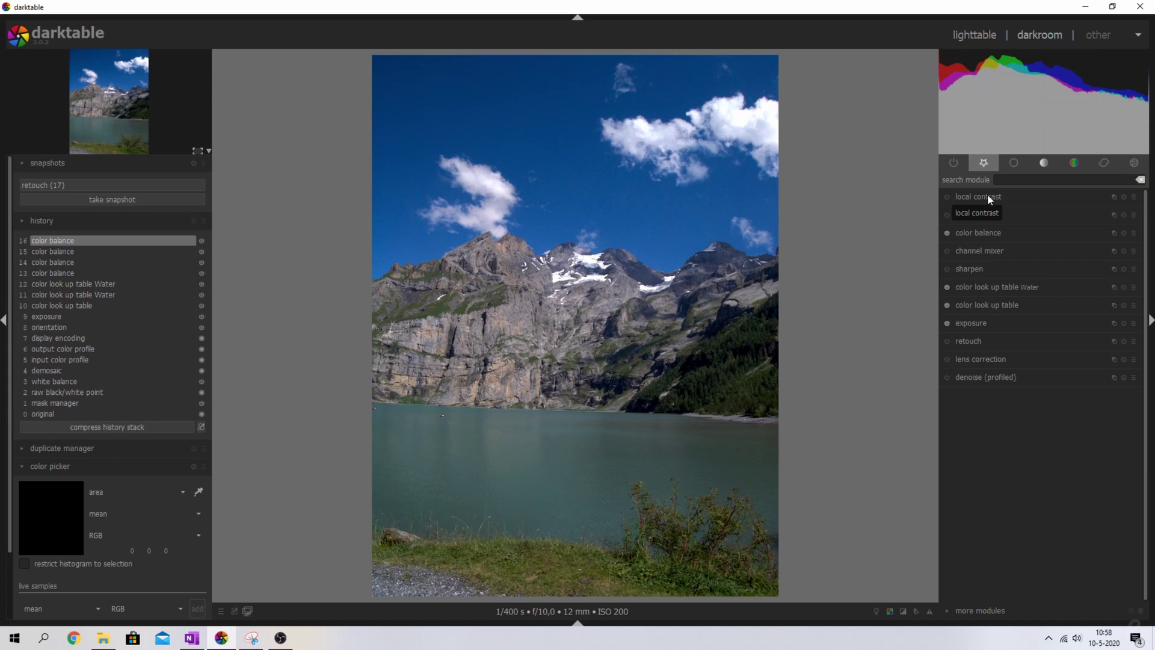
Switch on local contrast at its default settings and enable lens correction
left_click(964, 196)
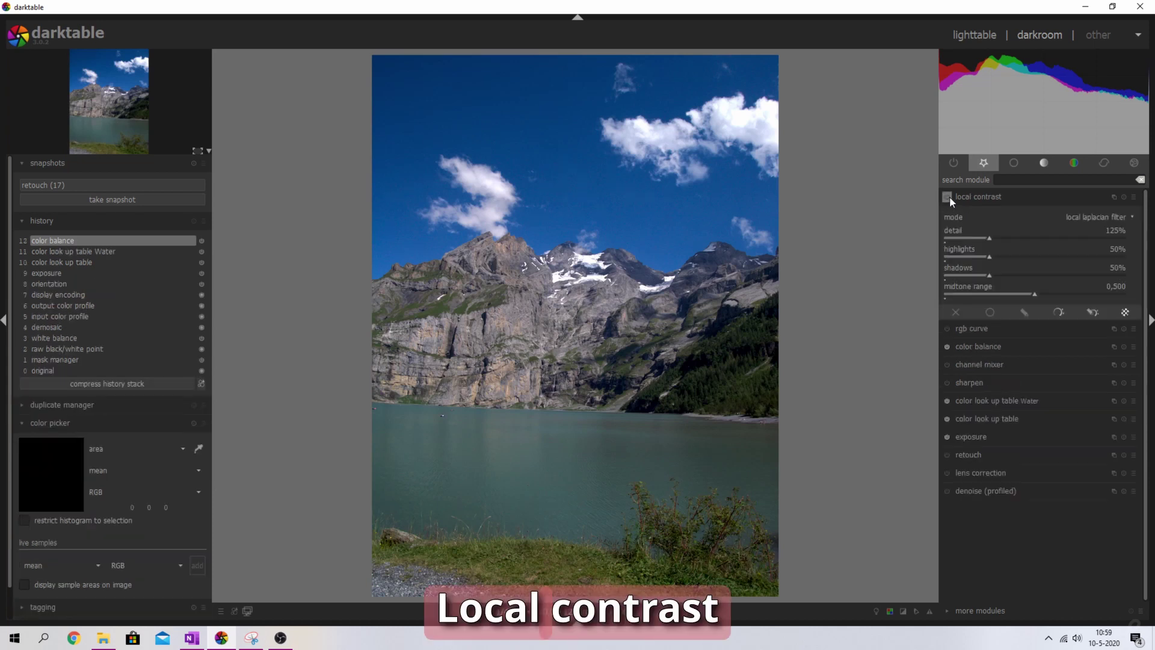
left_click(947, 196)
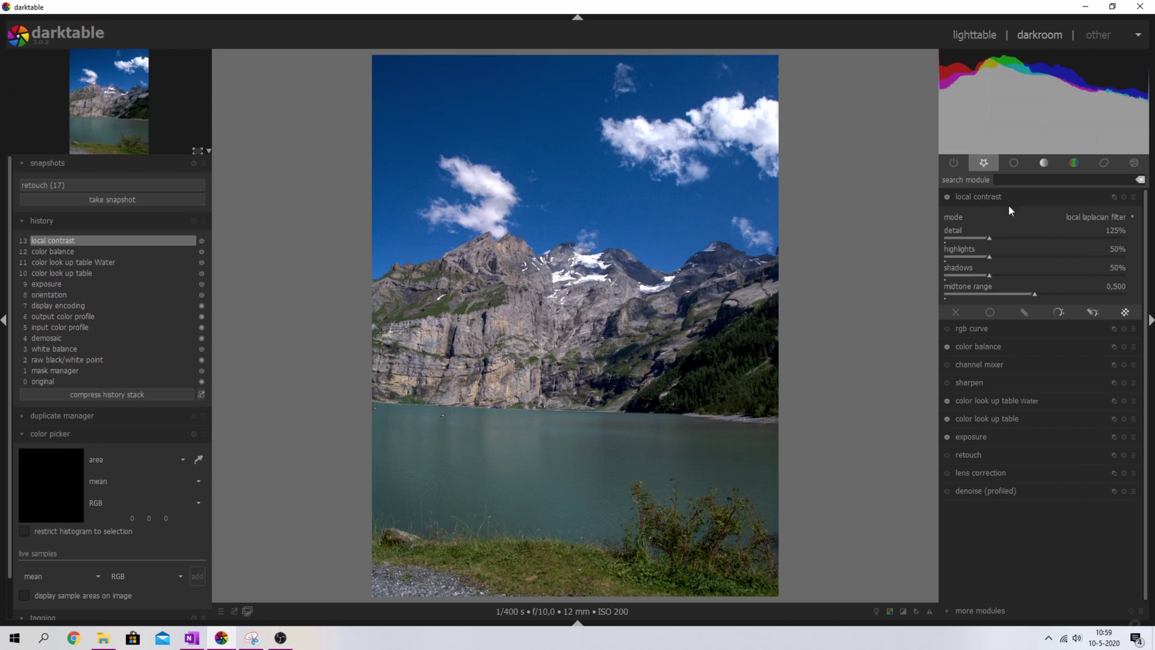
left_click(990, 196)
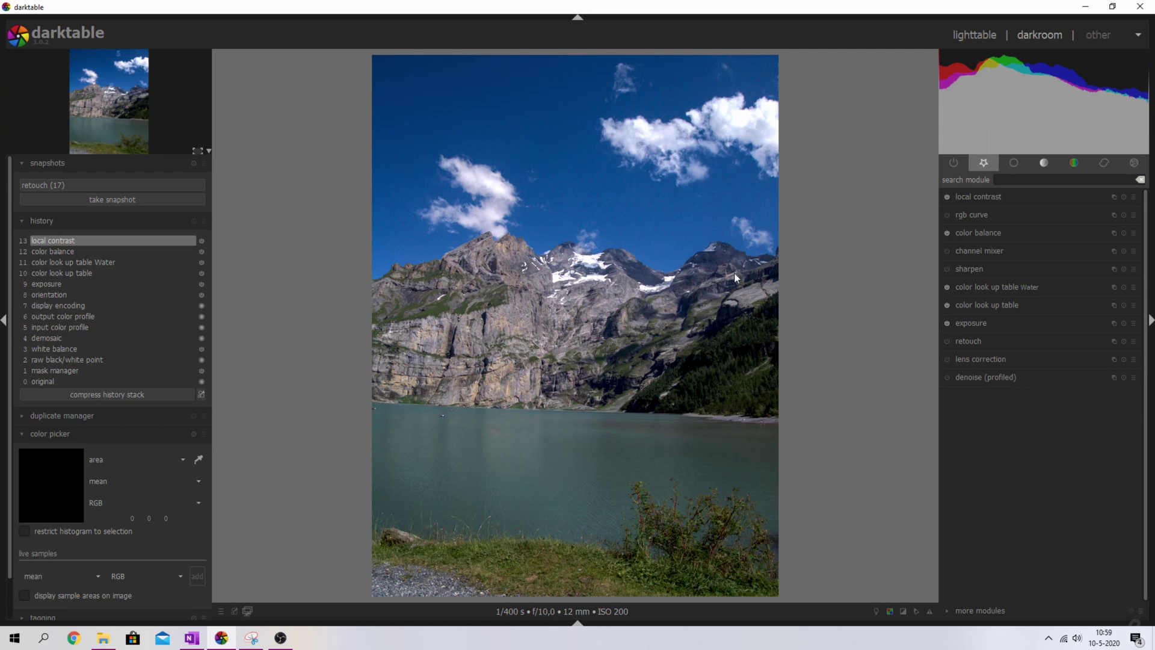
left_click(945, 359)
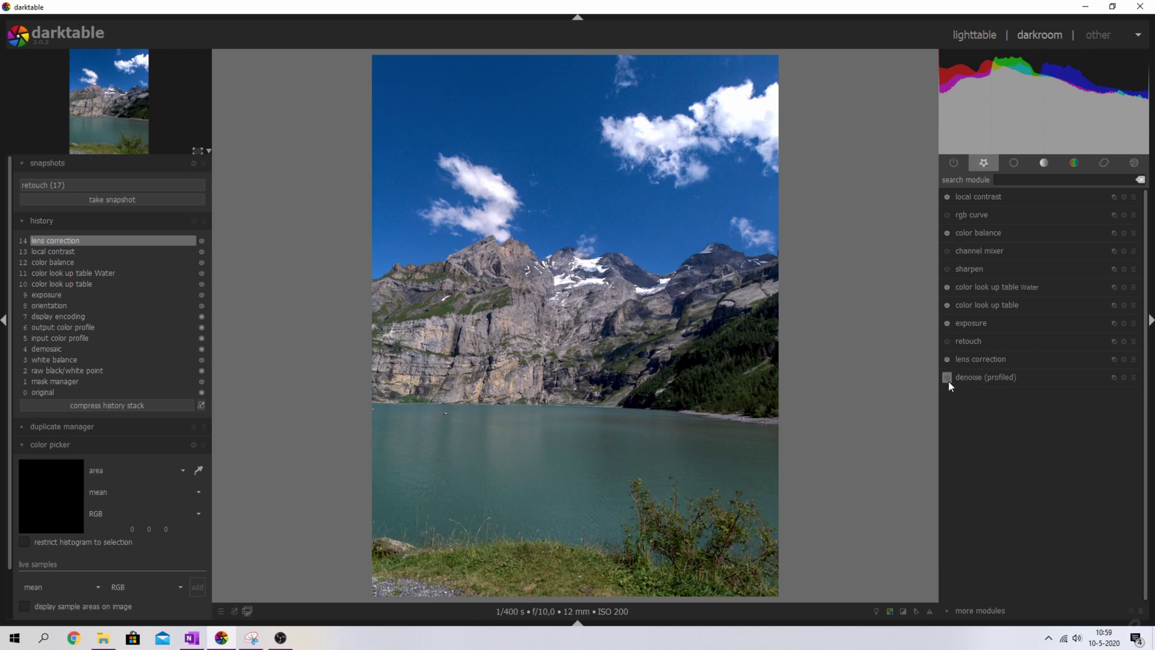
Enable profiled denoise, checking the sky noise at 100% zoom with denoise off and on
left_click(948, 380)
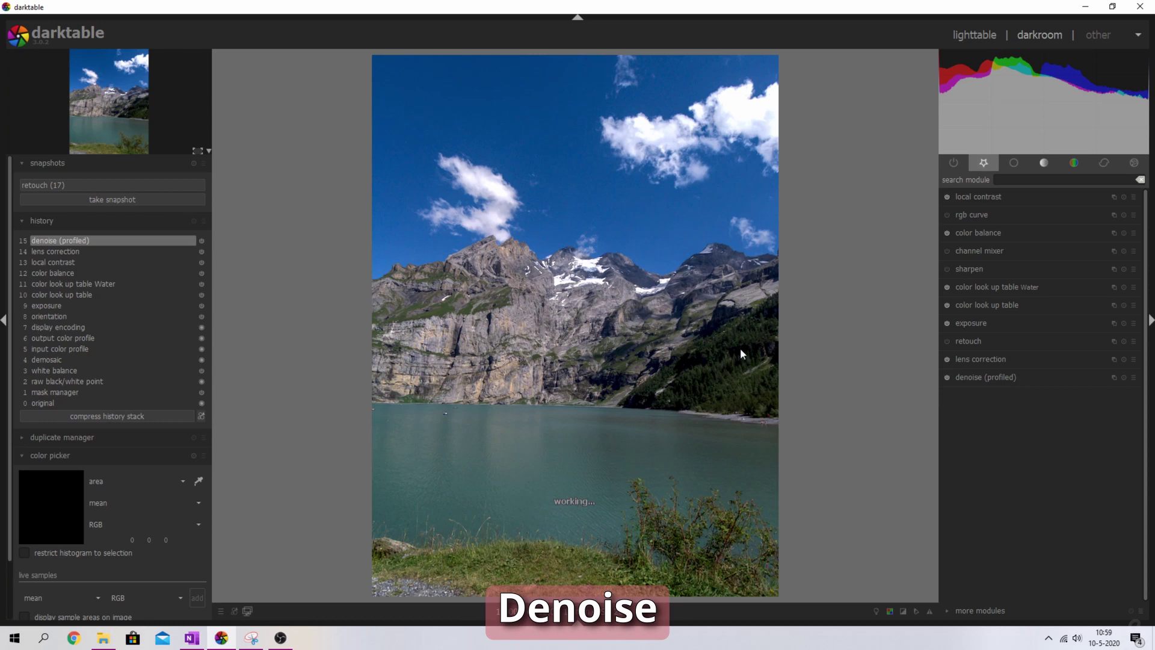
middle_click(576, 142)
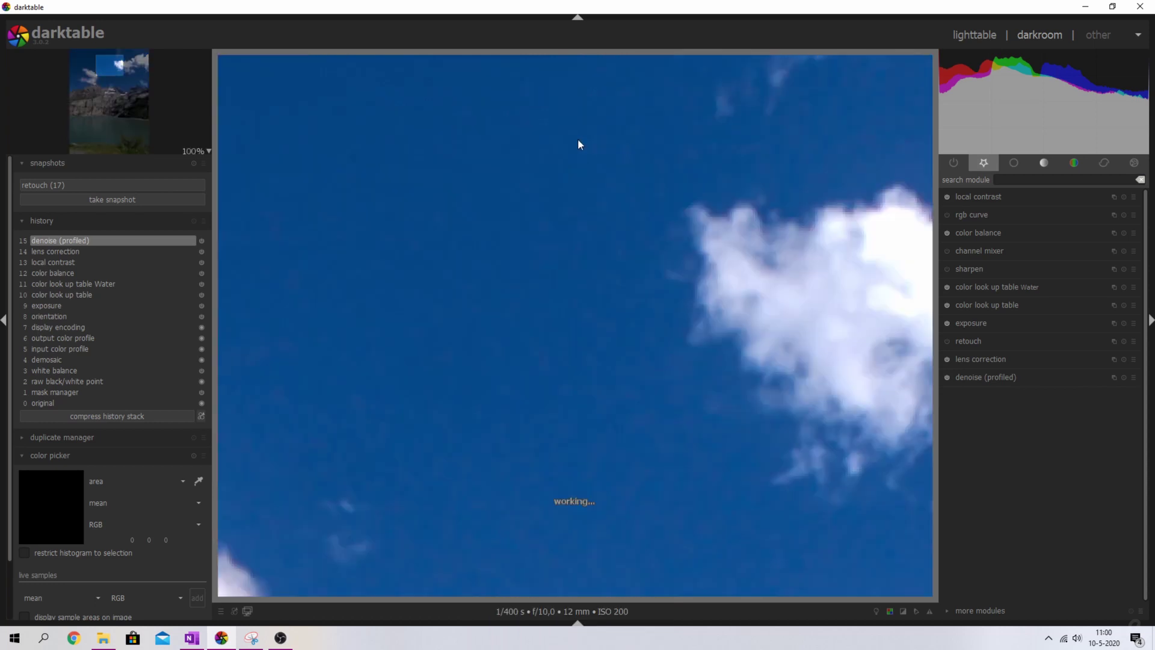
left_click(945, 377)
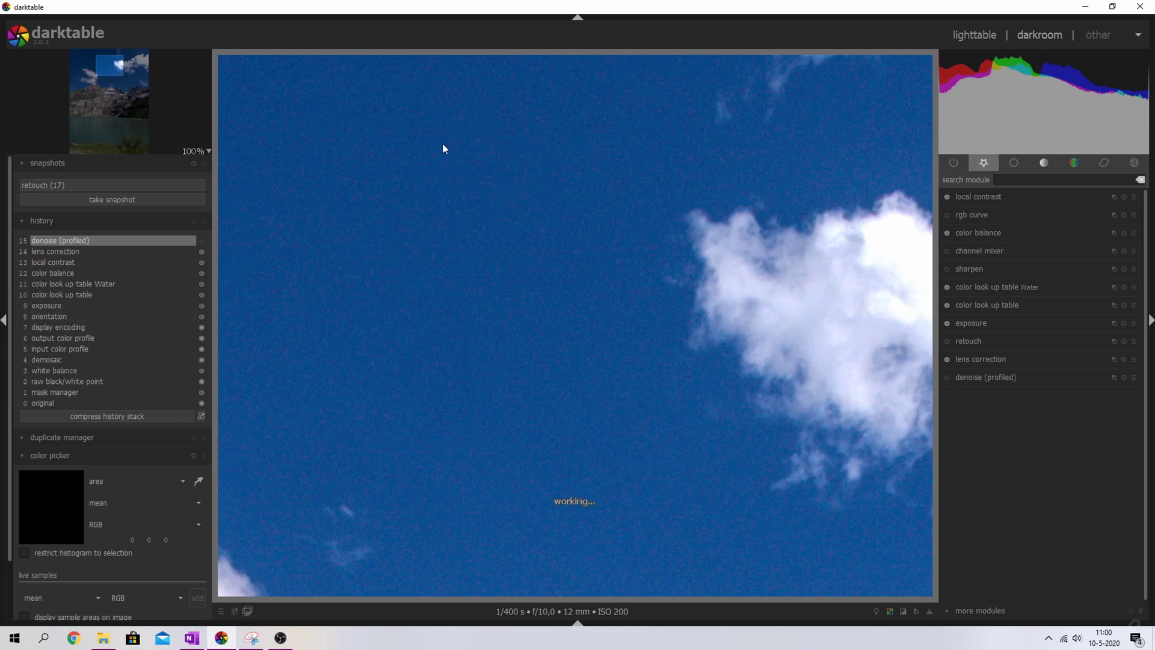
left_click(945, 377)
Switch on sharpening and return the view to fit the whole photo
left_click(947, 269)
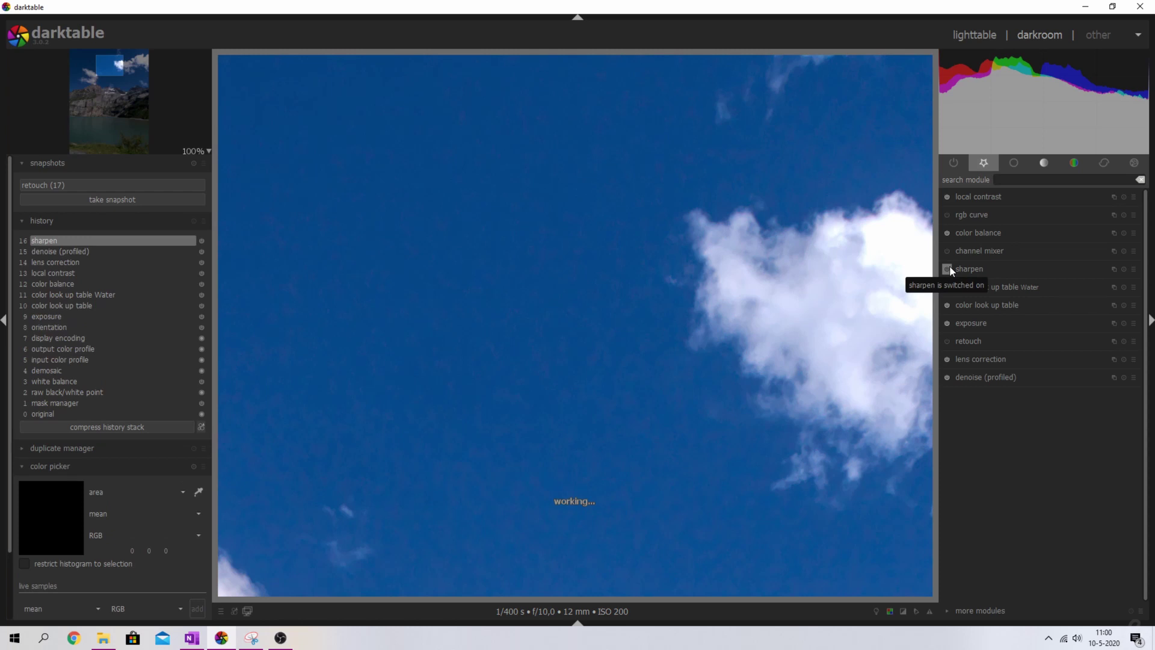
left_click(189, 150)
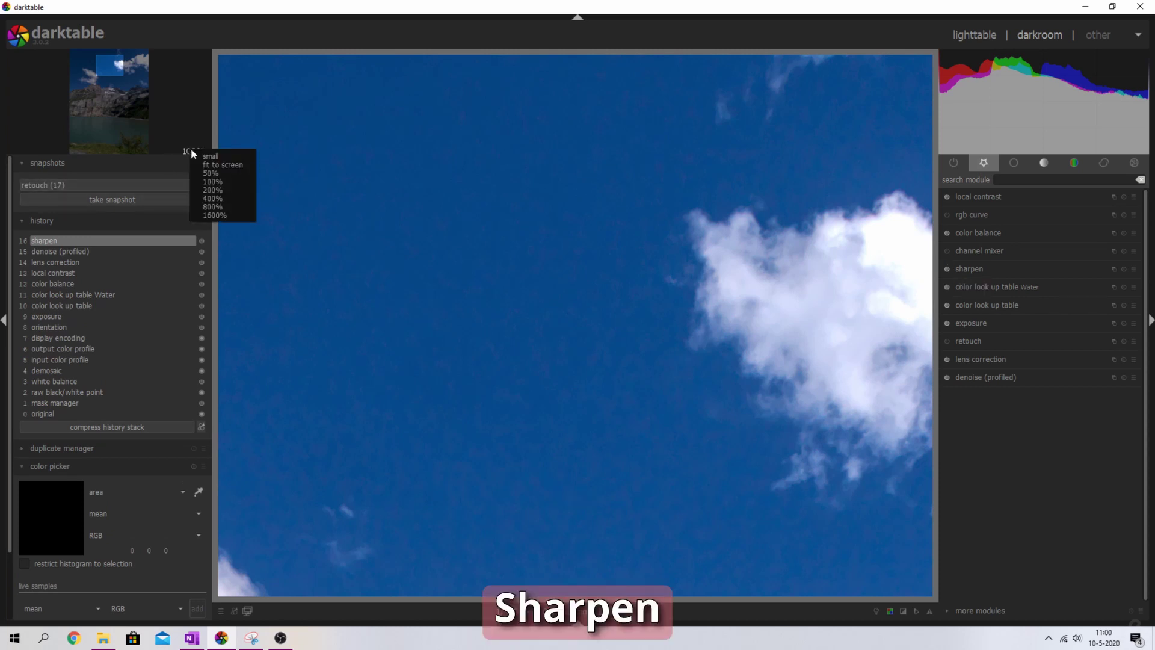
left_click(199, 164)
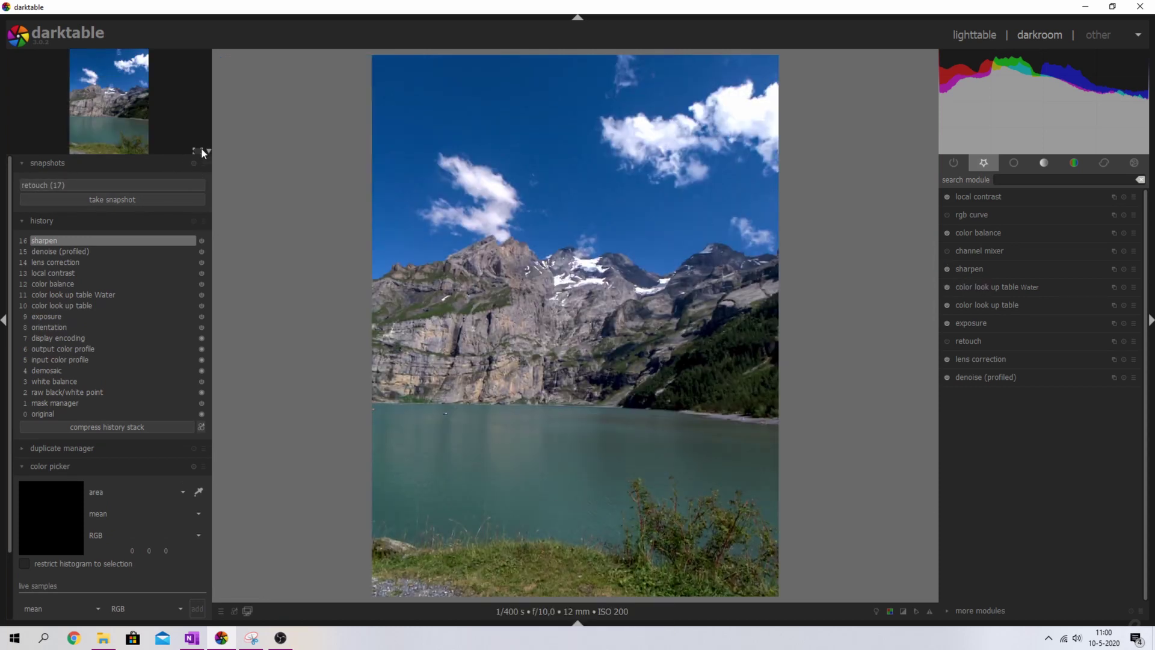
left_click(201, 147)
left_click(219, 161)
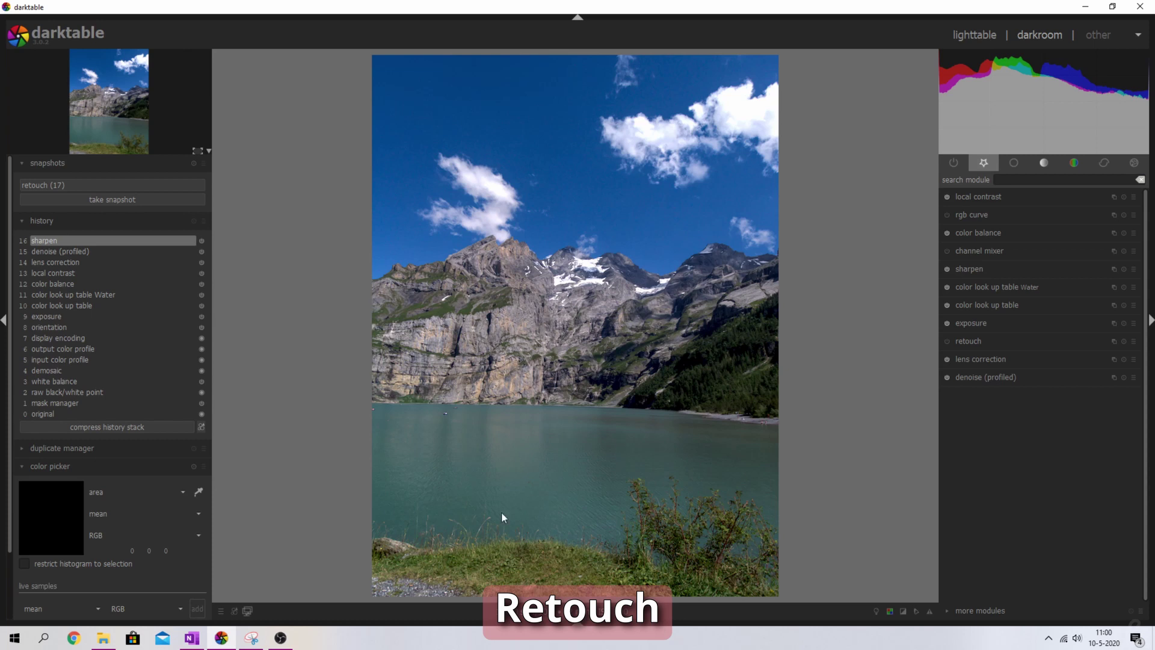
Zoom in and heal the dark lake speck with a retouch circle sourced from clean water below
scroll(521, 492, "up", 5)
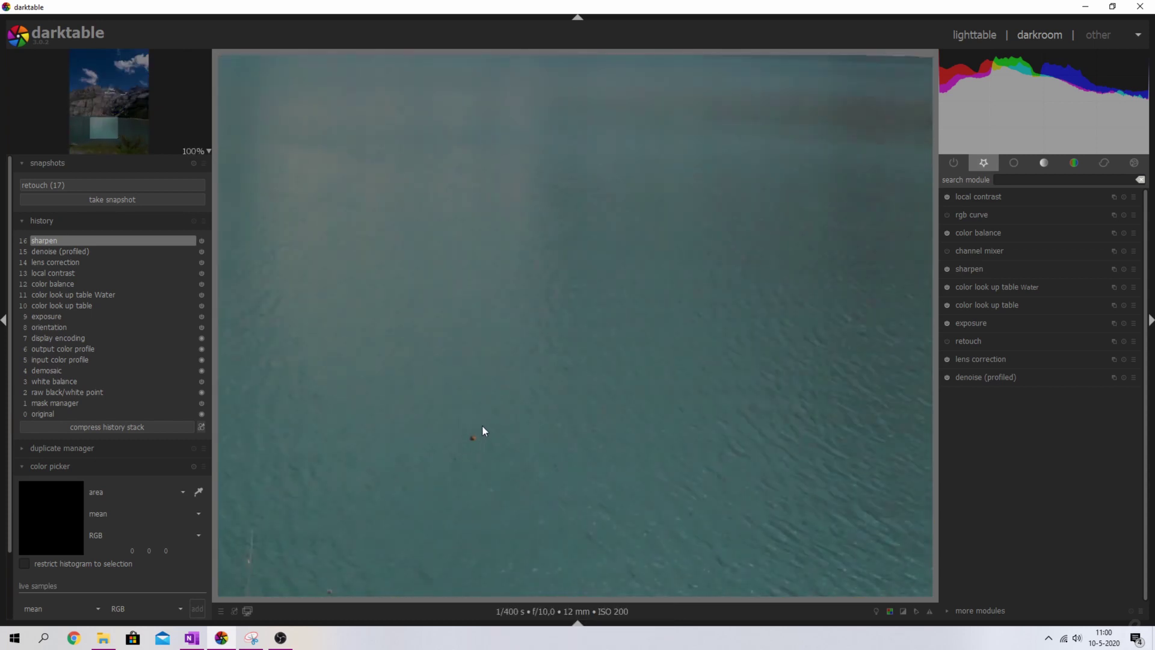
left_click(969, 341)
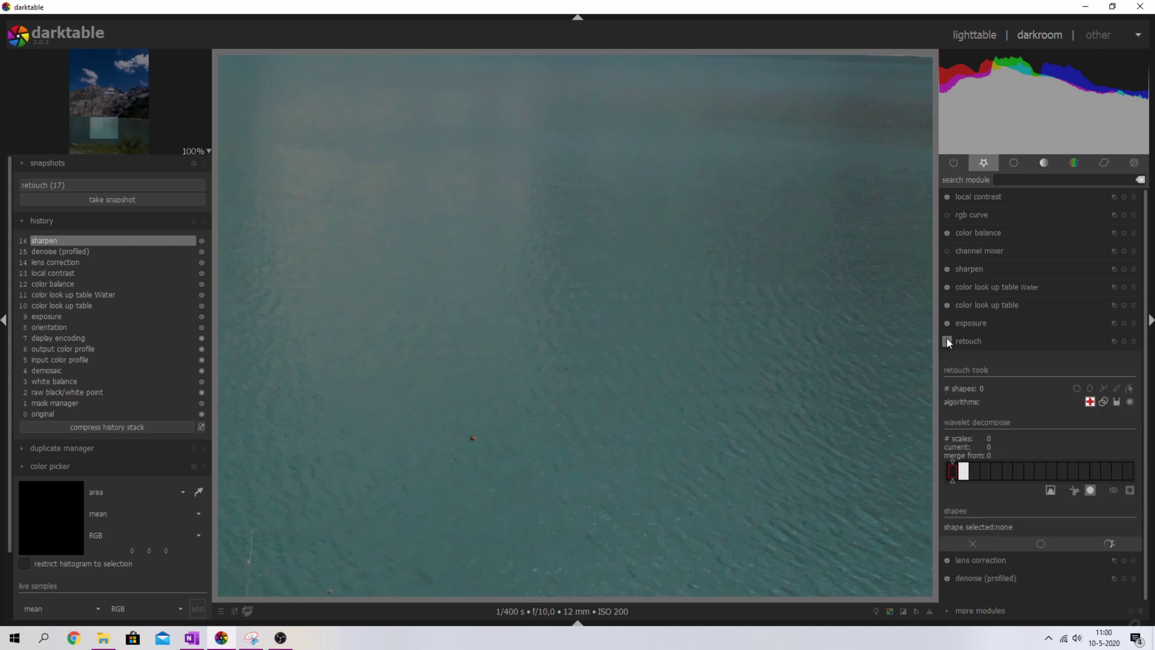
left_click(946, 340)
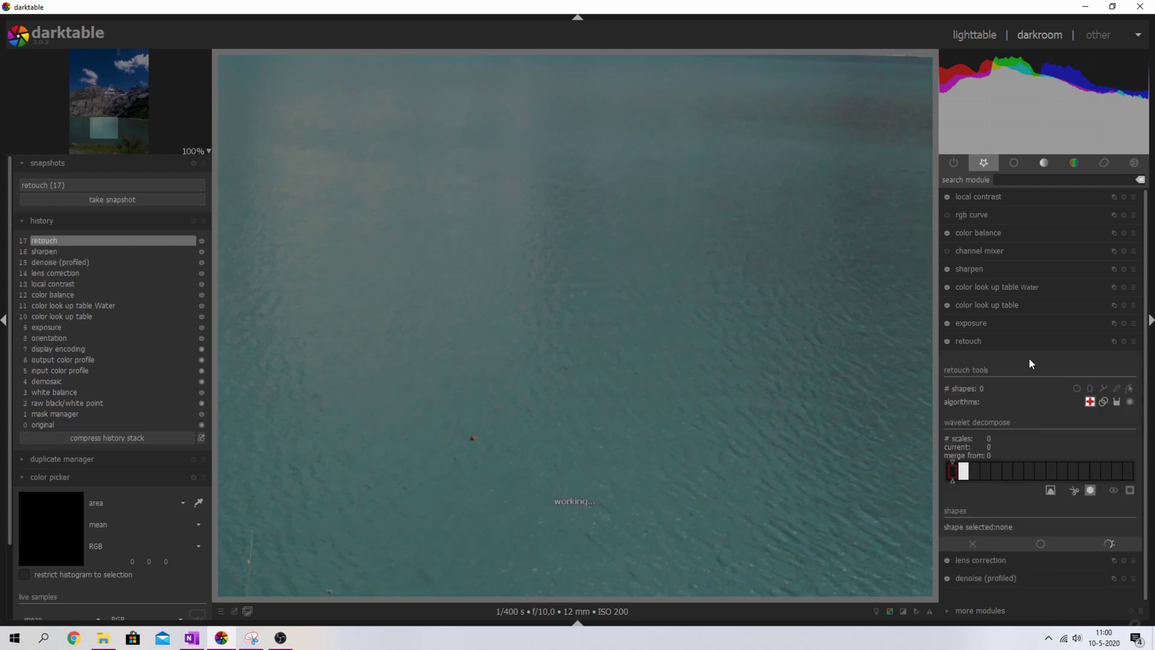
left_click(1076, 387)
left_click(473, 440)
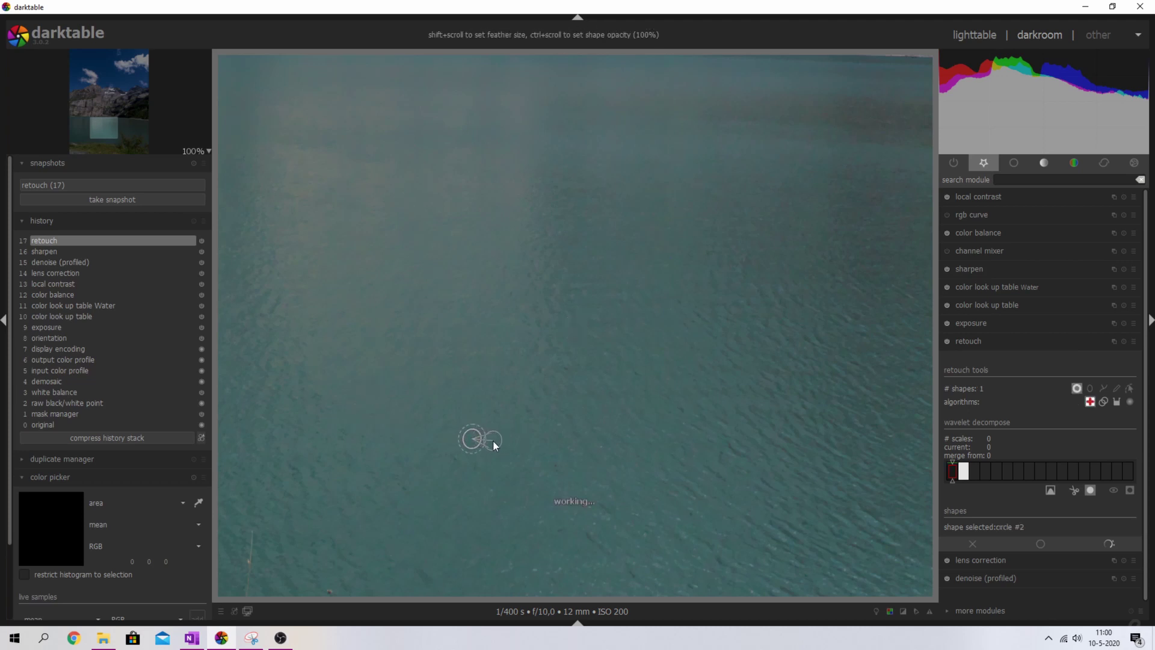
mouse_move(452, 441)
left_mouse_down()
mouse_move(469, 412)
mouse_move(472, 464)
left_mouse_up()
right_click(492, 439)
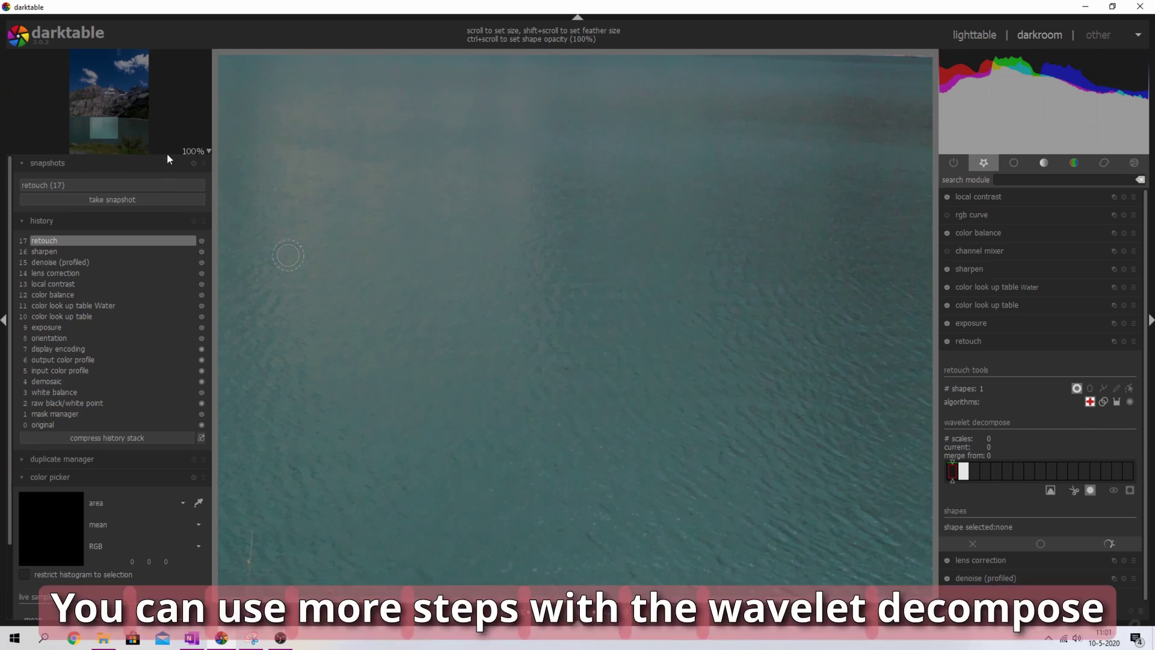
left_click(193, 150)
Fit the photo in view and compare the retouched spot with retouch off and on
left_click(210, 168)
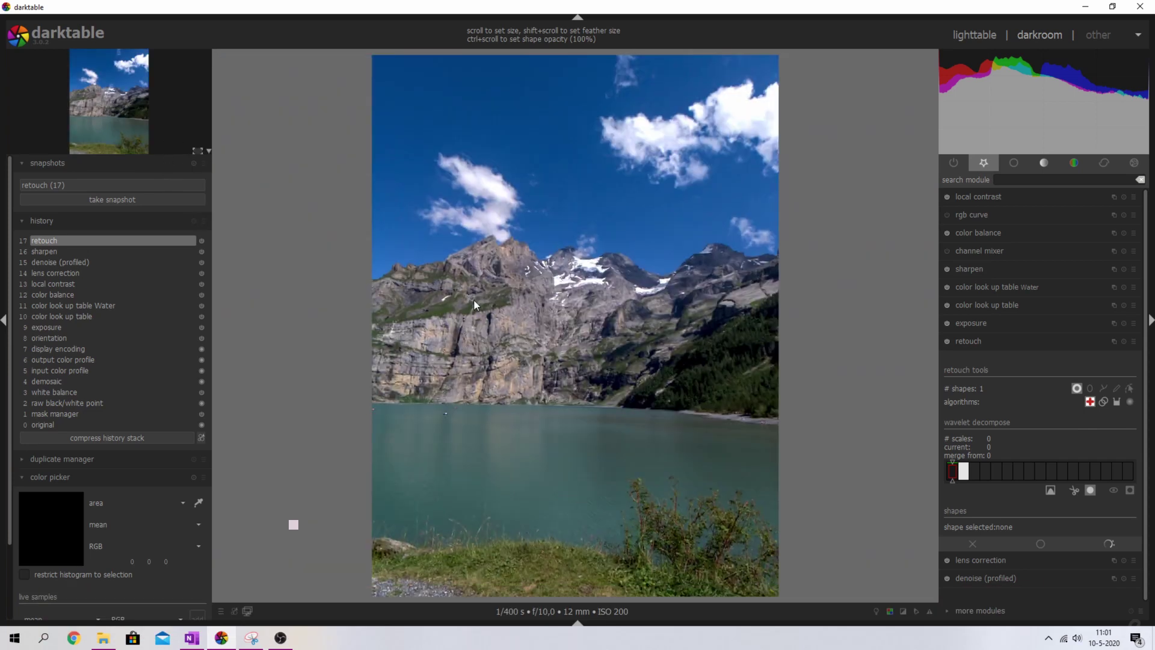
left_click(947, 341)
left_click(948, 341)
Take a snapshot and compare it side by side against history step 8 orientation
left_click(122, 200)
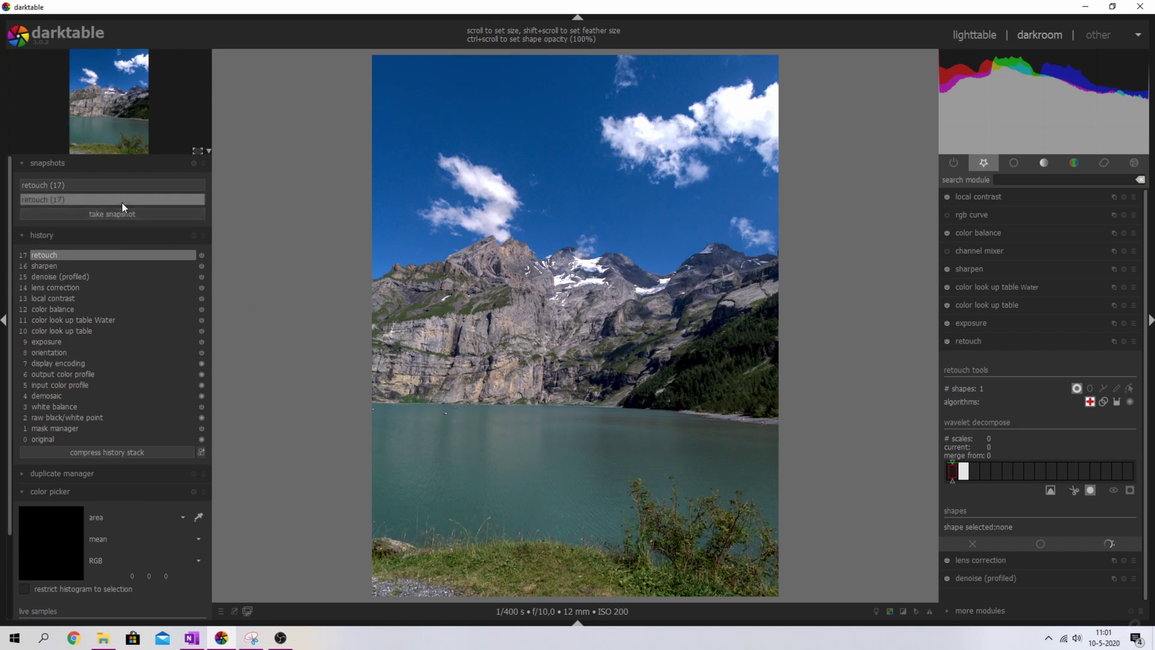
left_click(56, 353)
mouse_move(780, 210)
left_mouse_down()
mouse_move(284, 277)
mouse_move(817, 299)
left_mouse_up()
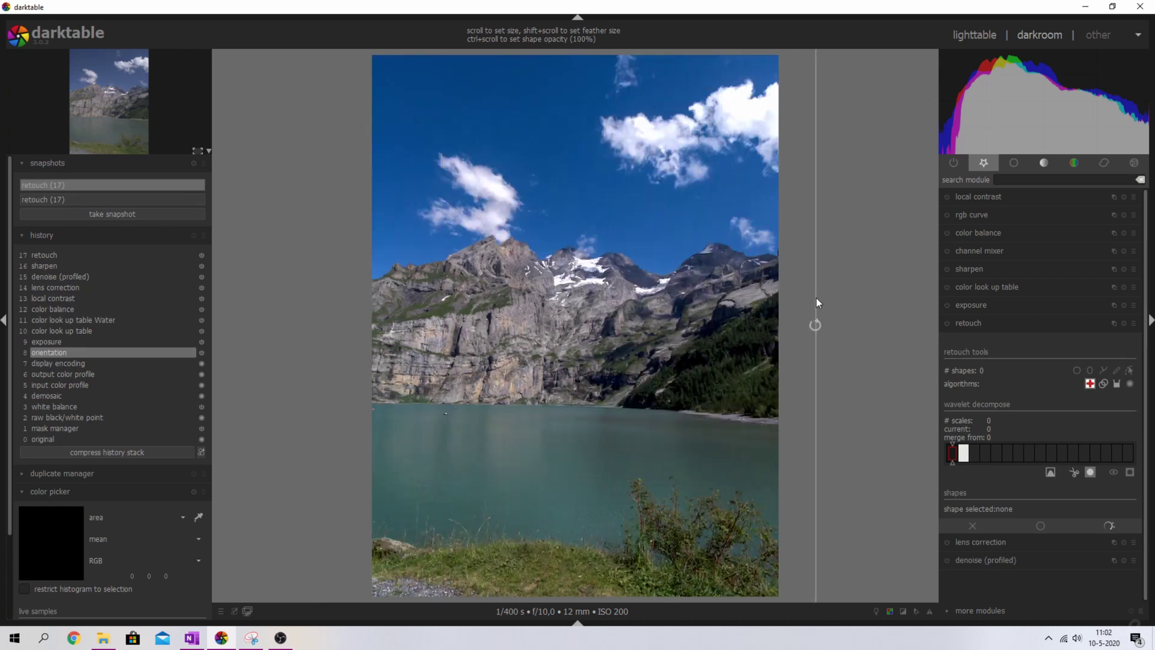